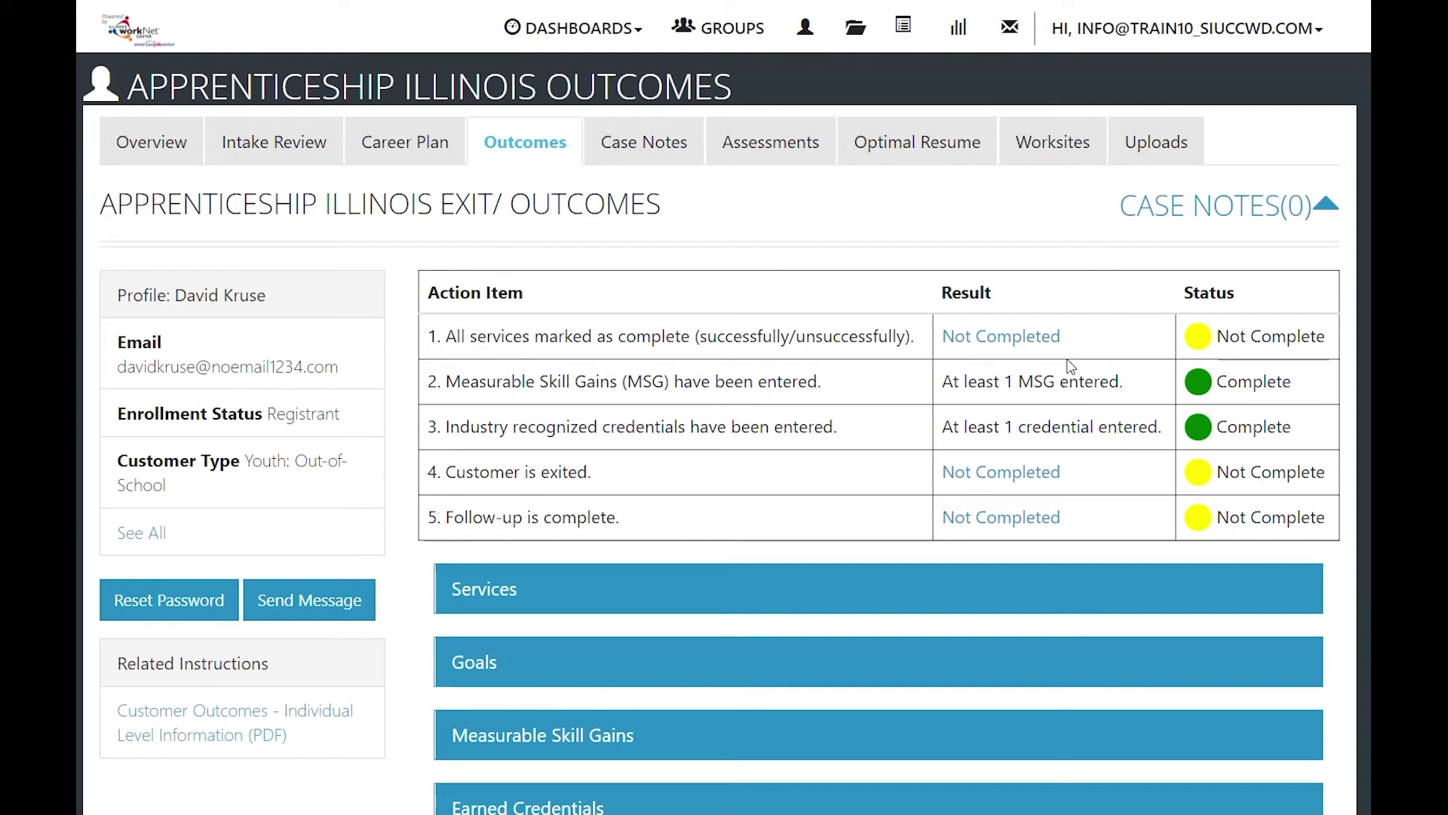
# - Scroll down the customer's Outcomes tab toward the Services section
pyautogui.scroll(-3, 715, 414)
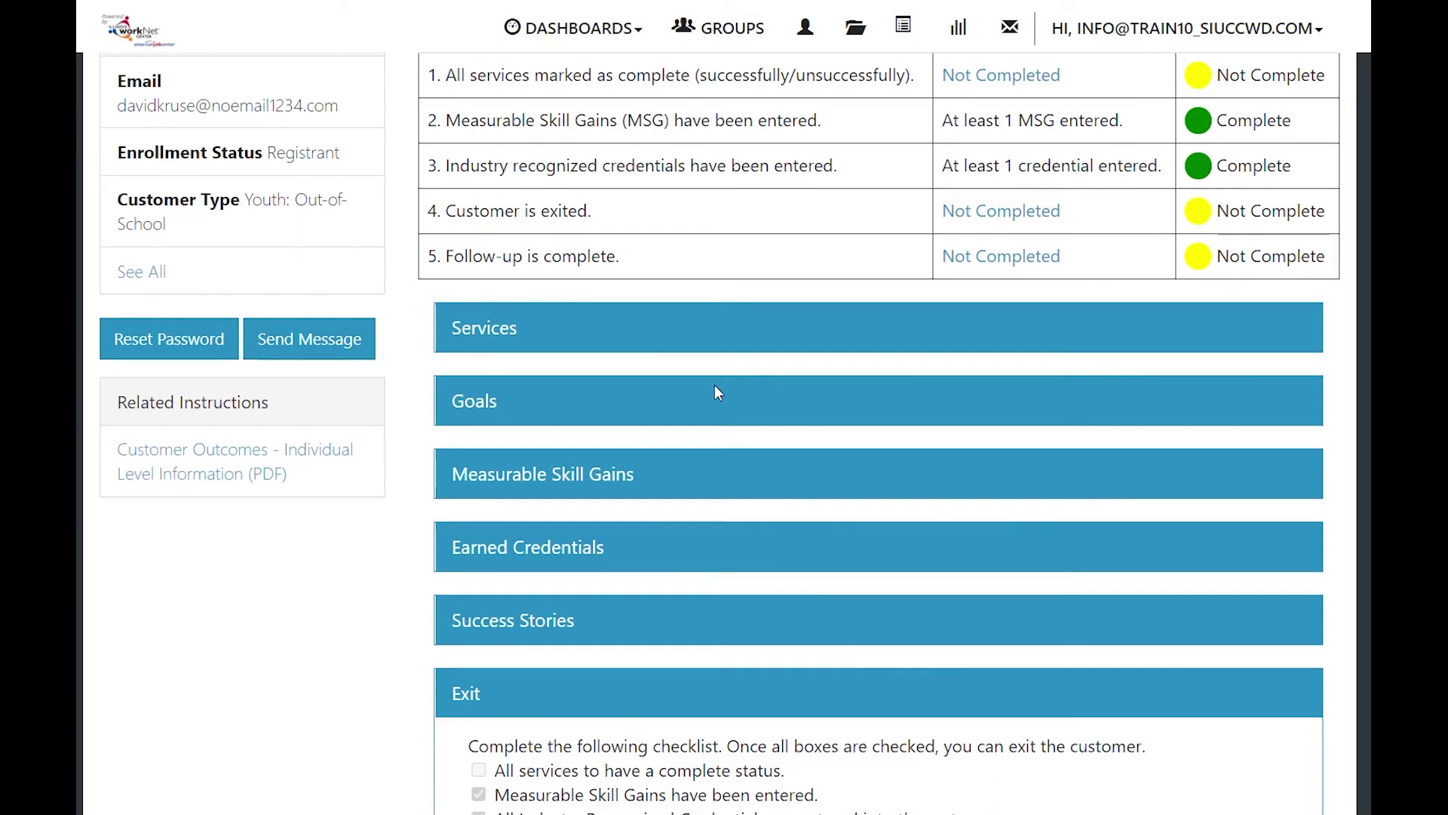
# - Expand Services and check the Service Status filter options without changing them
pyautogui.click(511, 340)
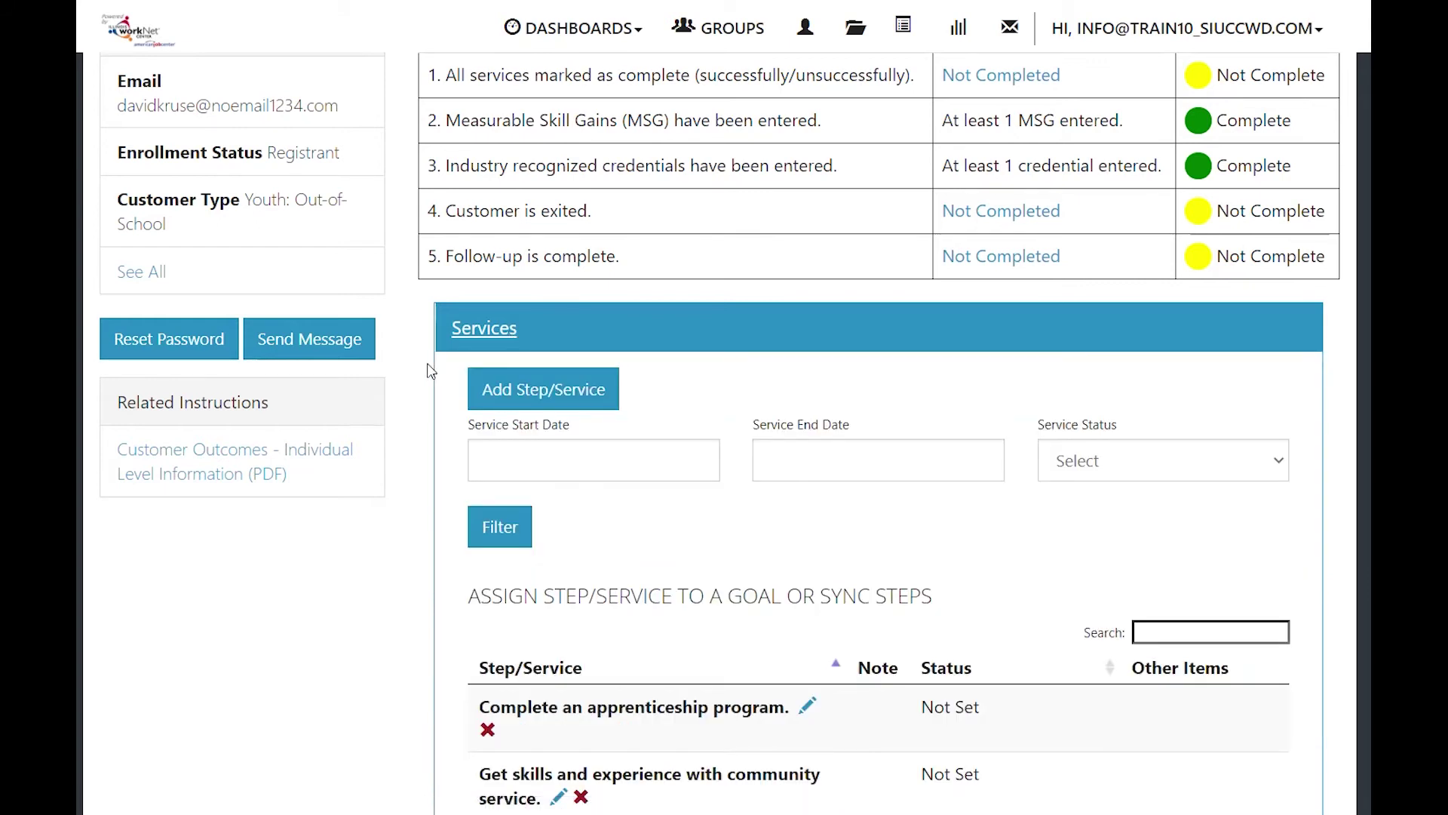
pyautogui.scroll(-2, 427, 370)
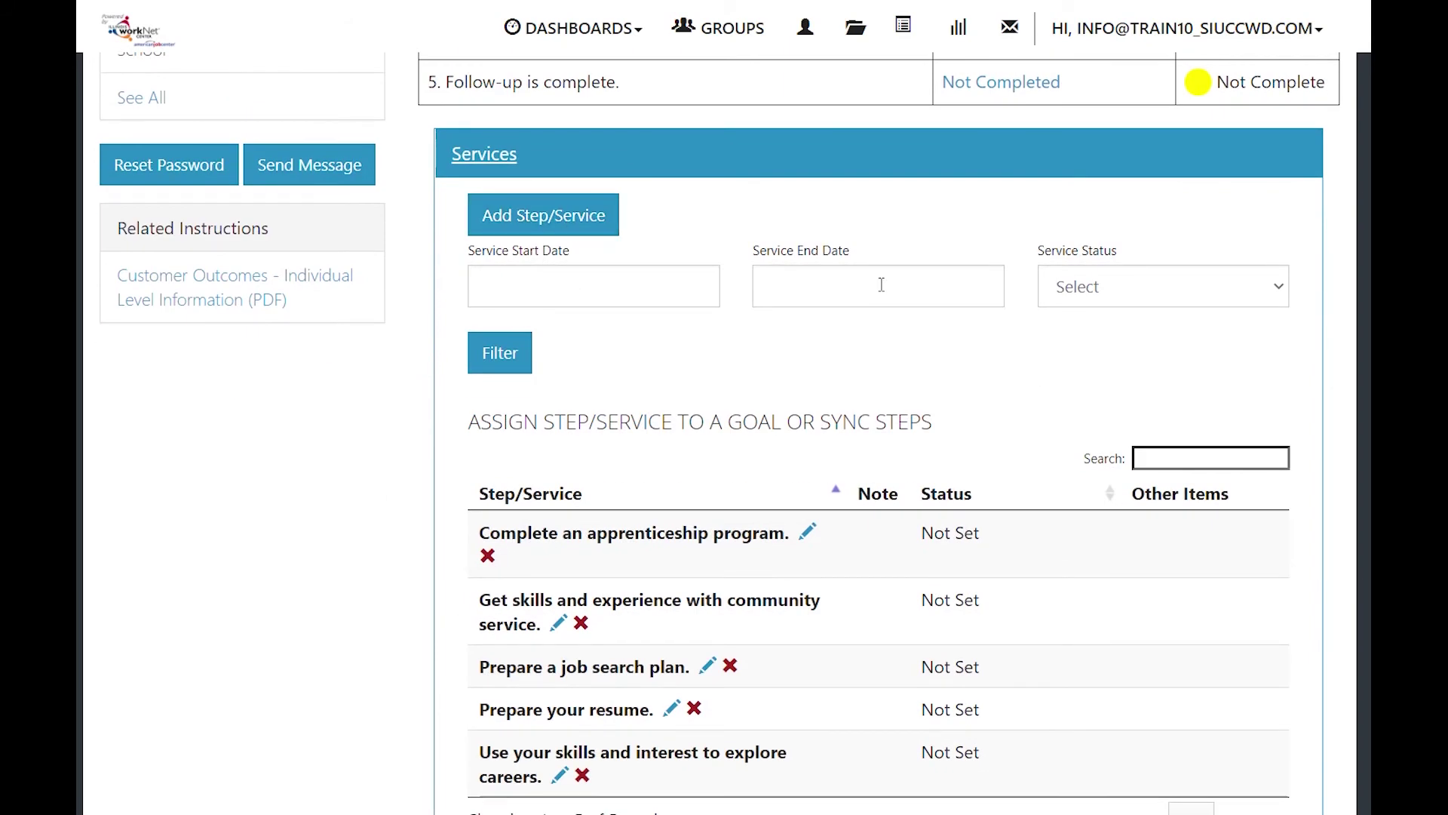
pyautogui.click(1160, 292)
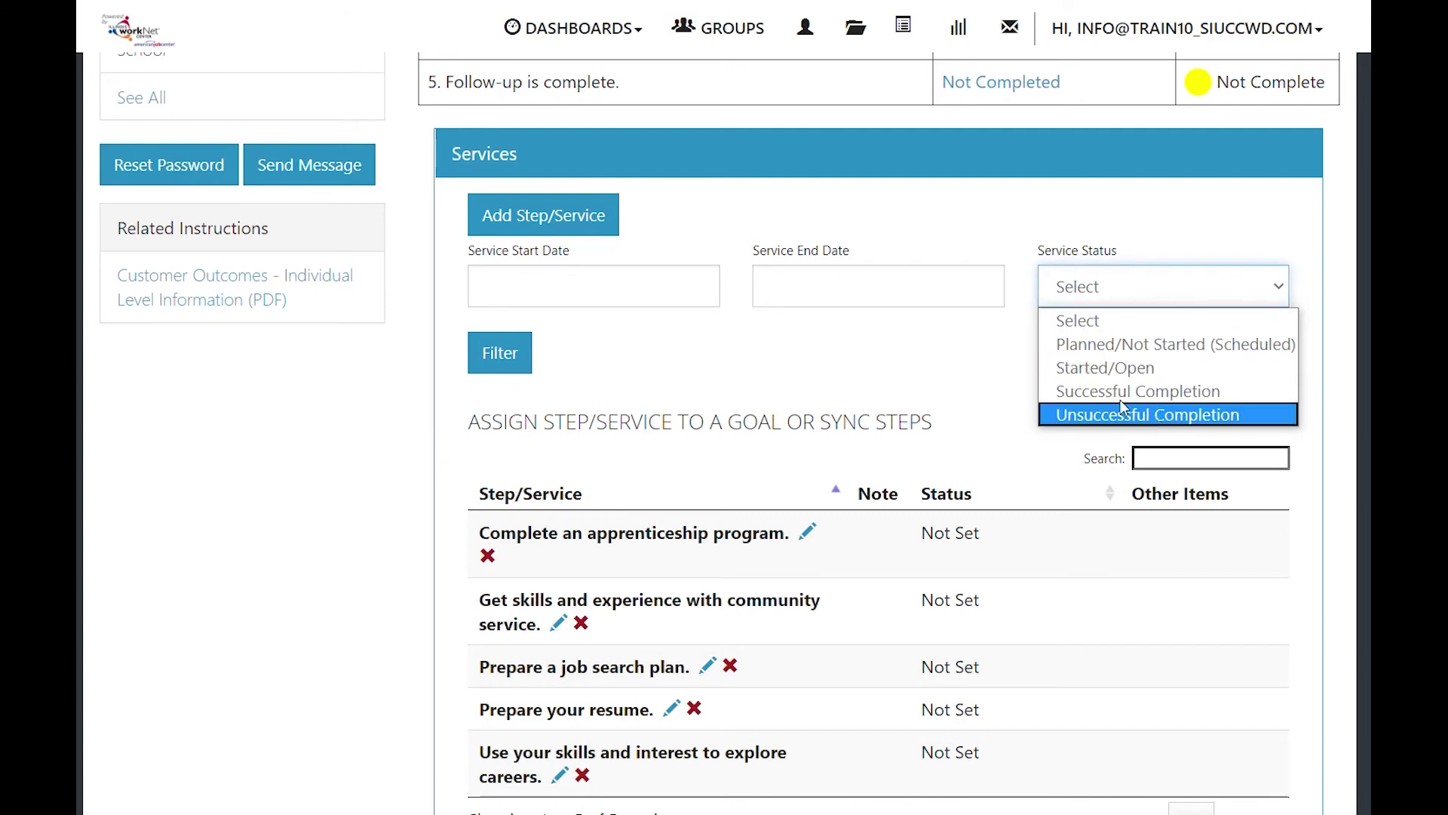
pyautogui.click(1012, 372)
# - Show the Earn GED steps, listing Complete High School Equivalency training as Planned/Not Started
pyautogui.scroll(-4, 1011, 386)
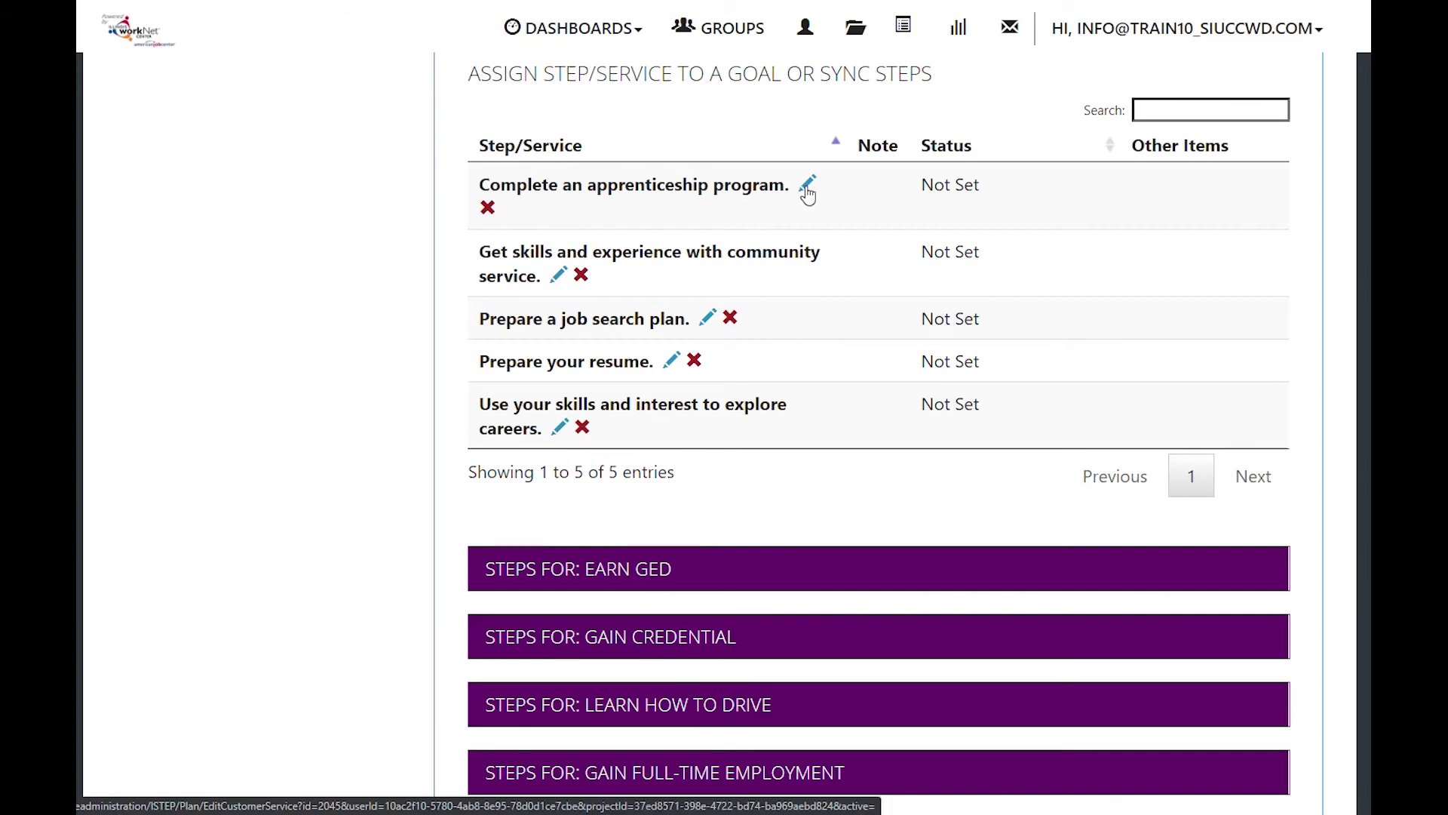
pyautogui.scroll(-5, 439, 347)
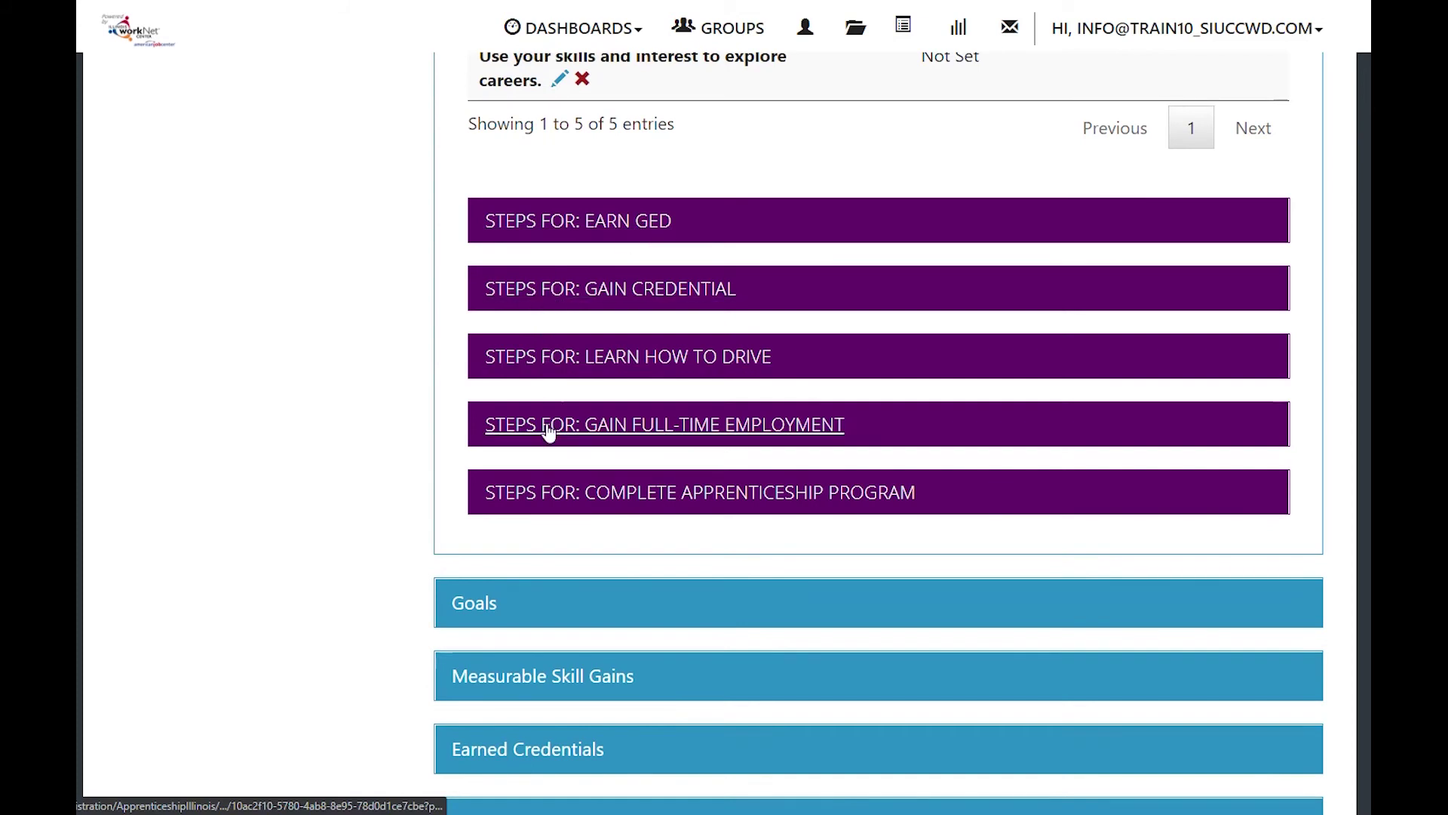
pyautogui.click(632, 228)
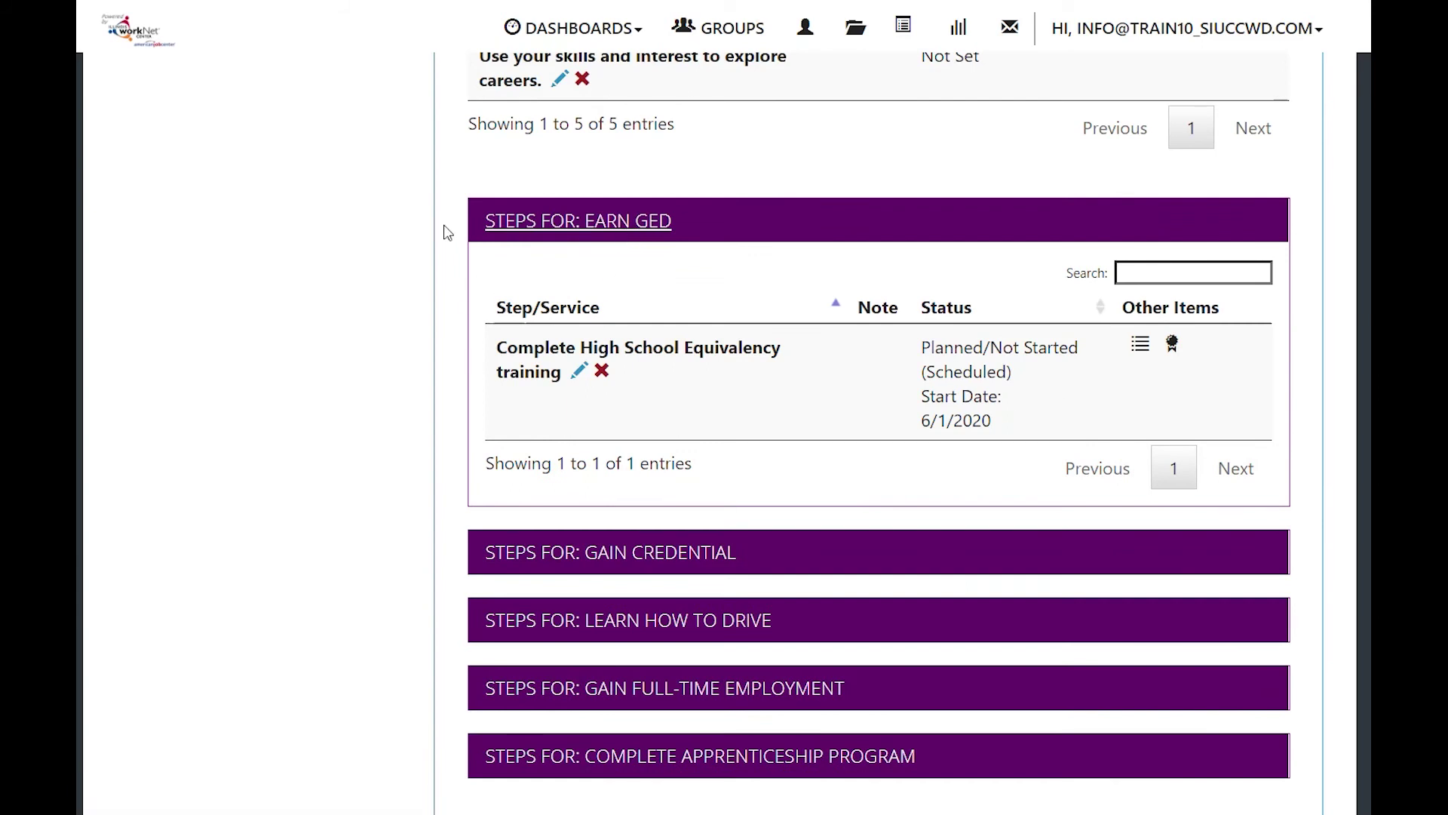
# - Scroll back up to review the Goals table's five Not Started goals
pyautogui.scroll(7, 417, 337)
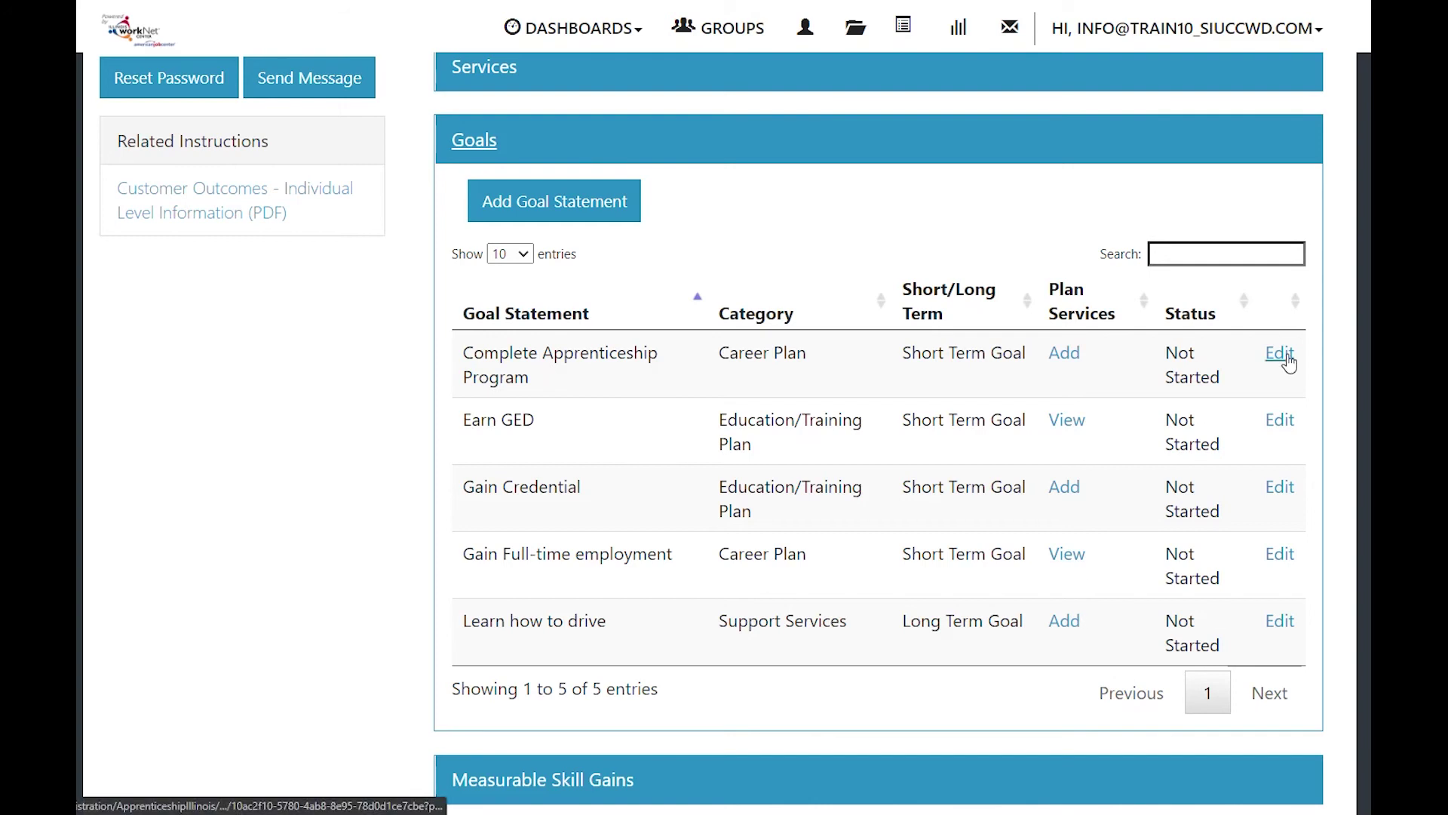
# - Collapse Goals, open Measurable Skill Gains, and check the Skill Type and Program Year filters unchanged
pyautogui.click(474, 139)
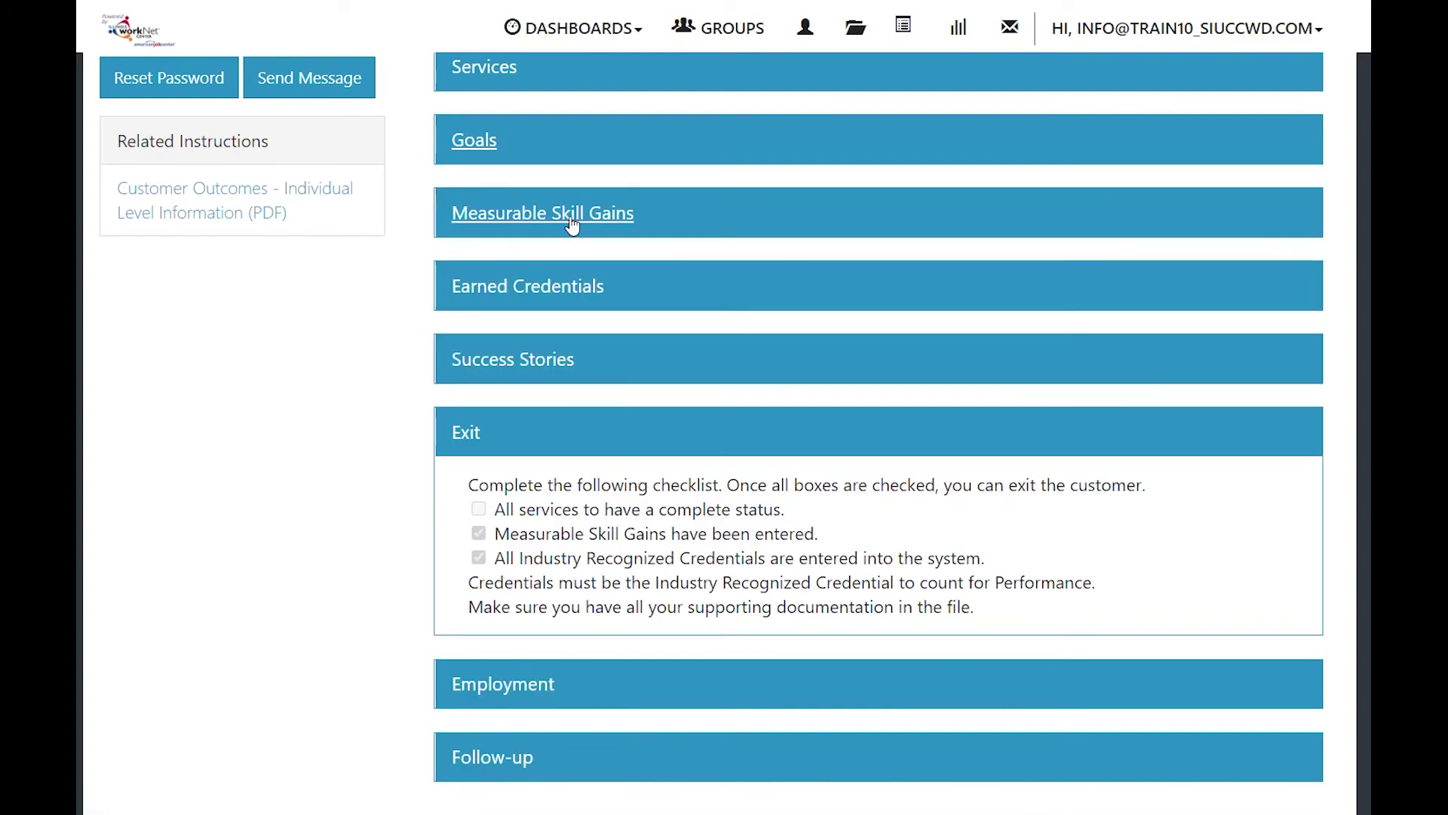
pyautogui.click(630, 218)
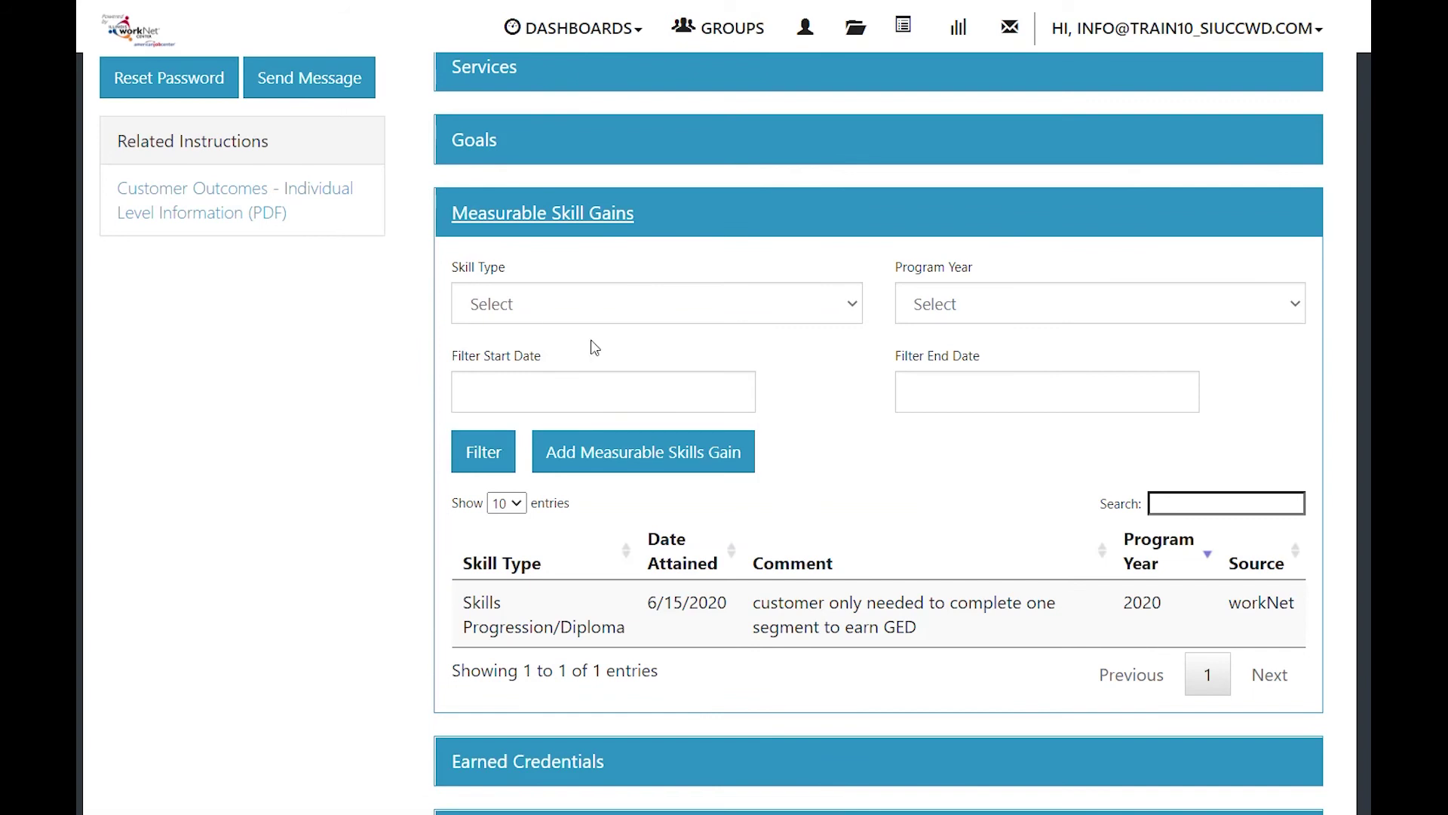
pyautogui.click(652, 314)
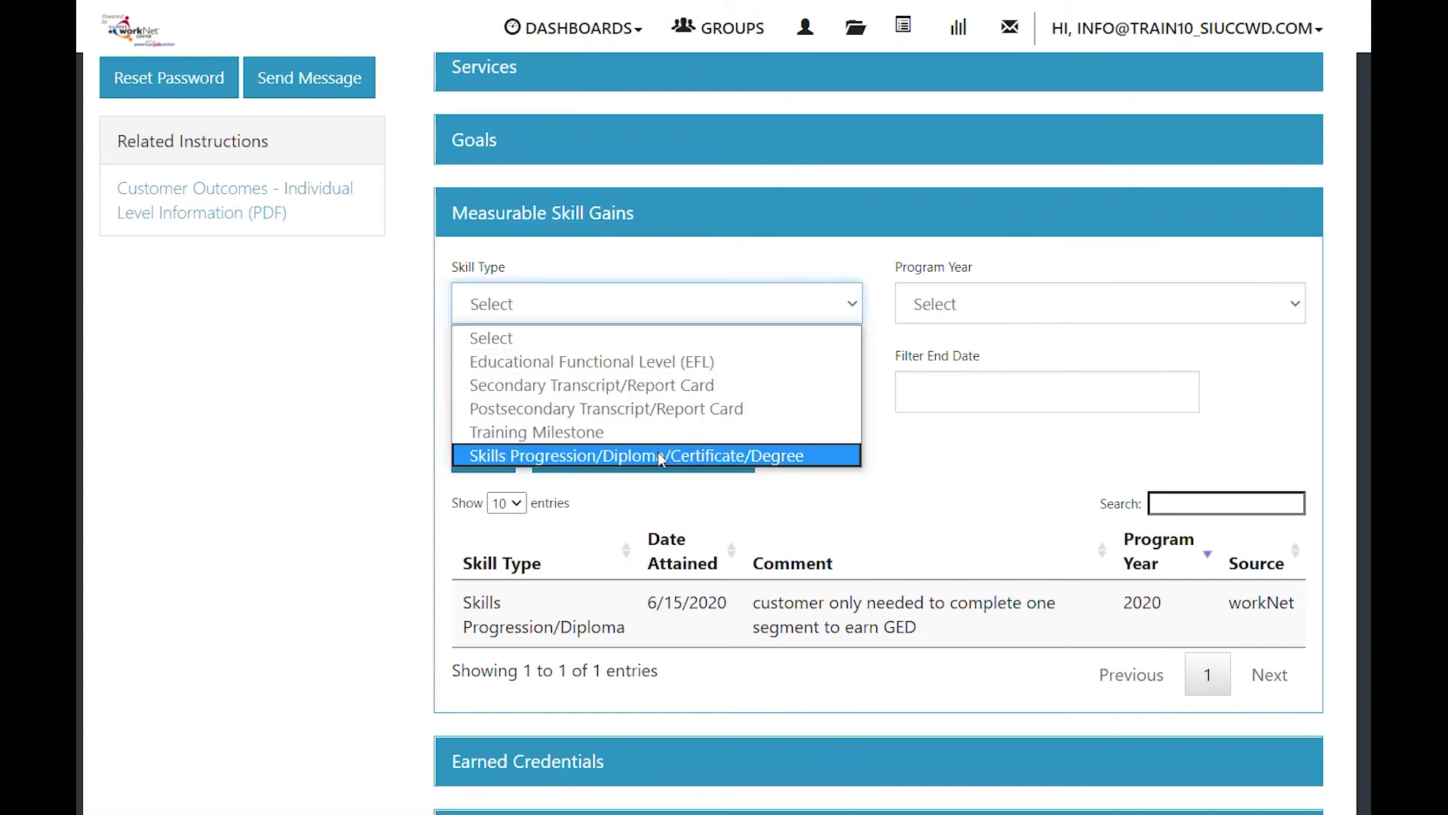
pyautogui.click(419, 309)
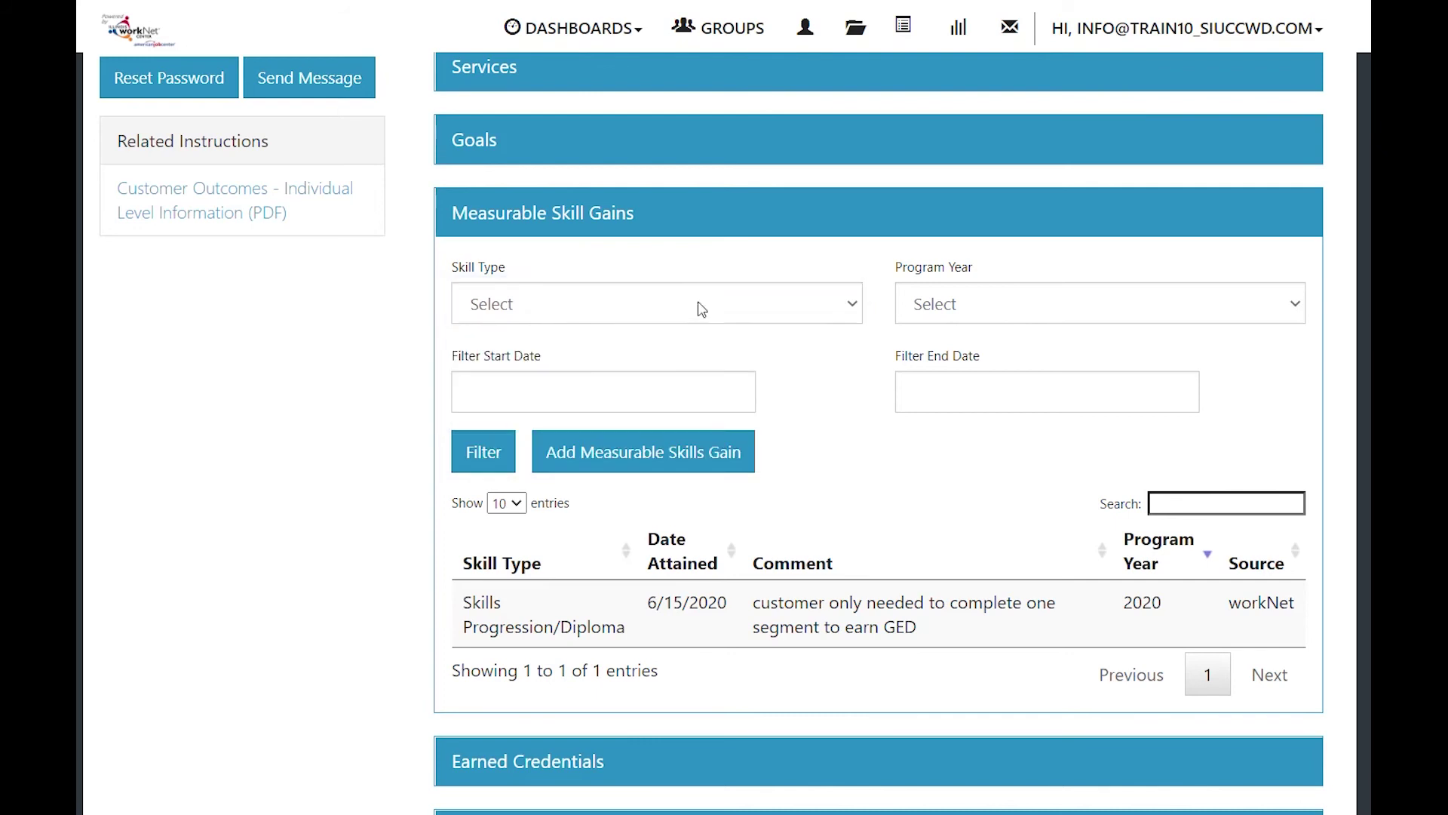
pyautogui.click(1001, 301)
pyautogui.click(1001, 301)
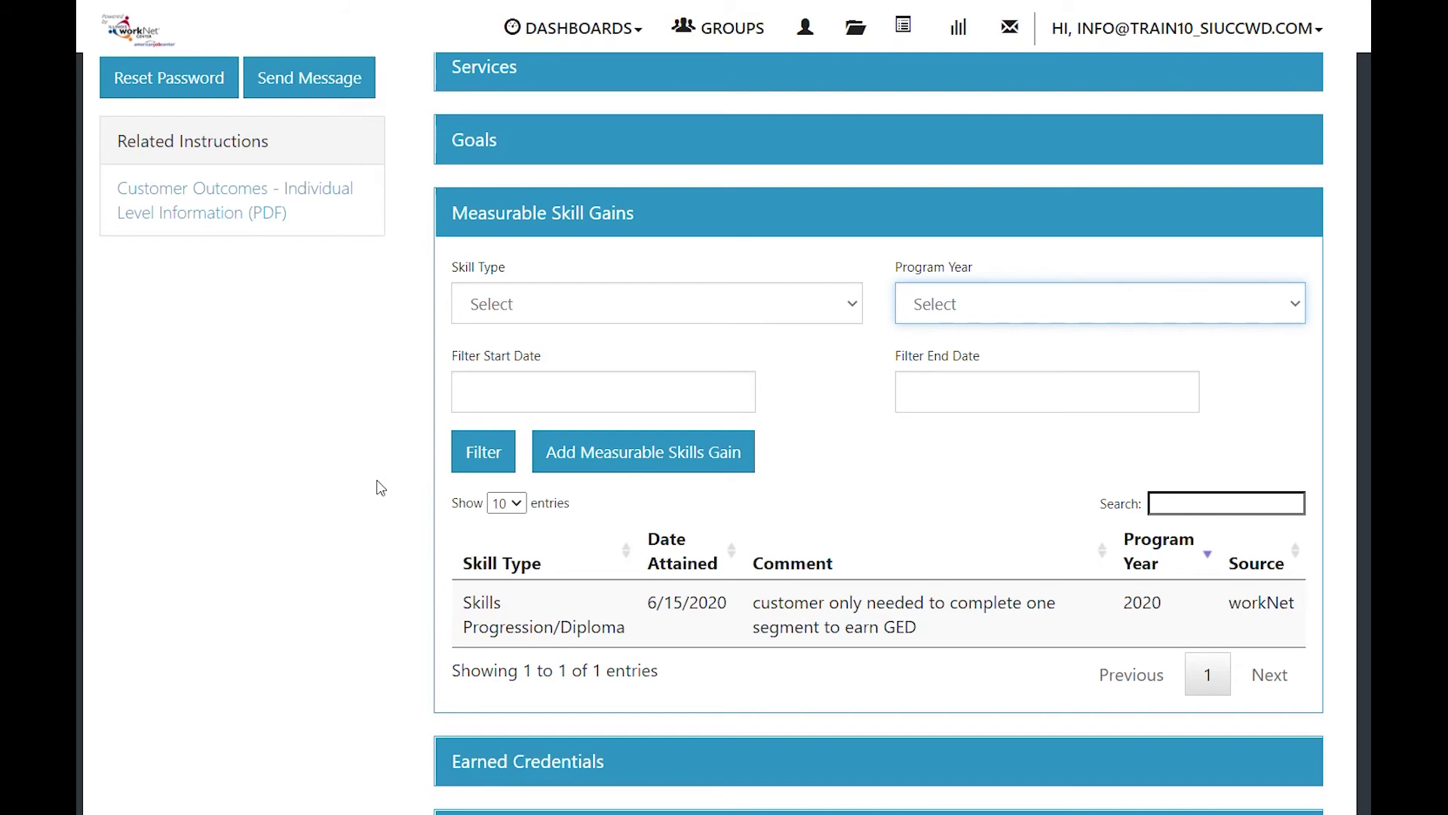
# - Preview each skill type in the Add Measurable Skill Gain form, then close it unsaved
pyautogui.click(678, 456)
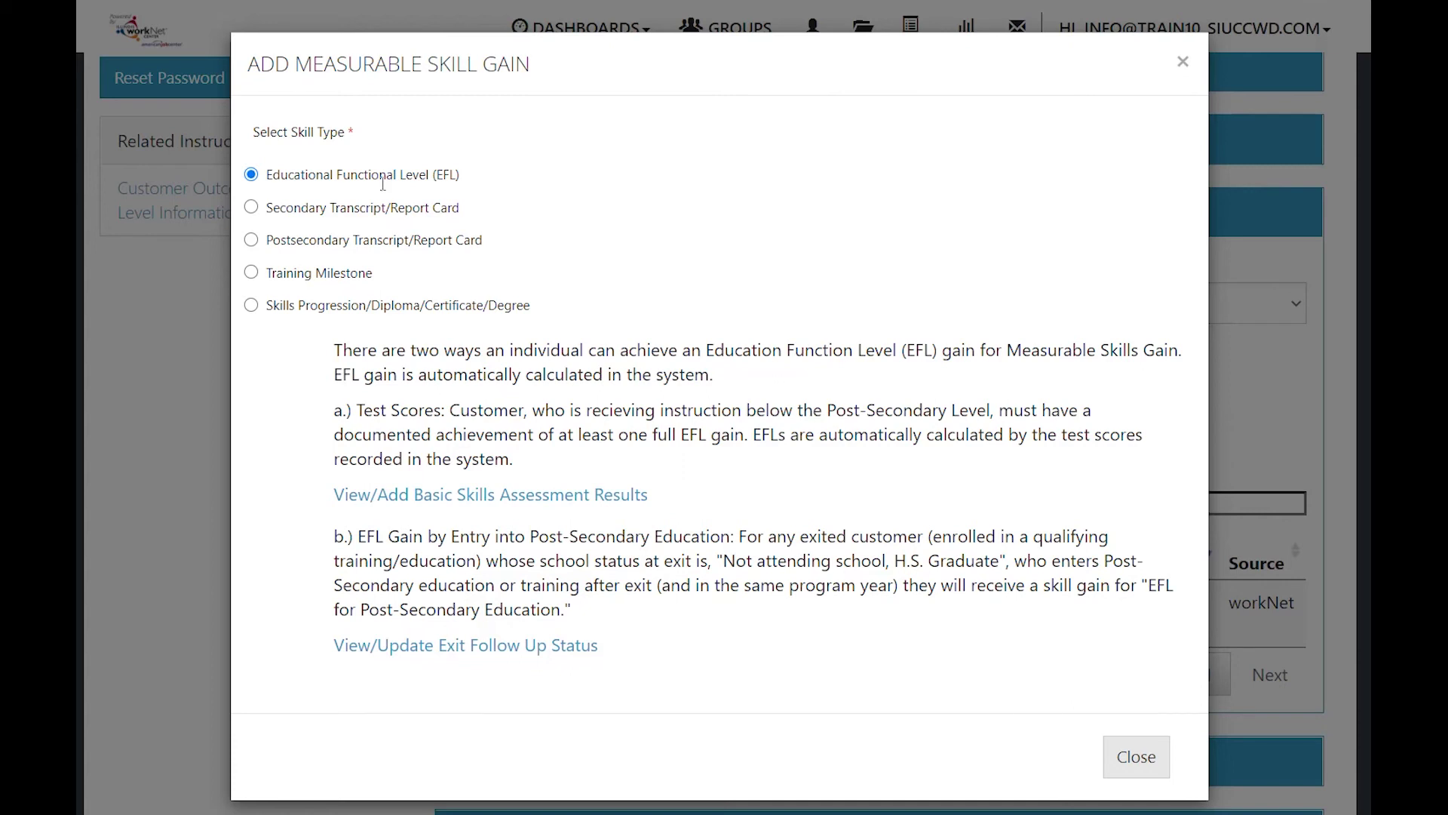
pyautogui.click(252, 209)
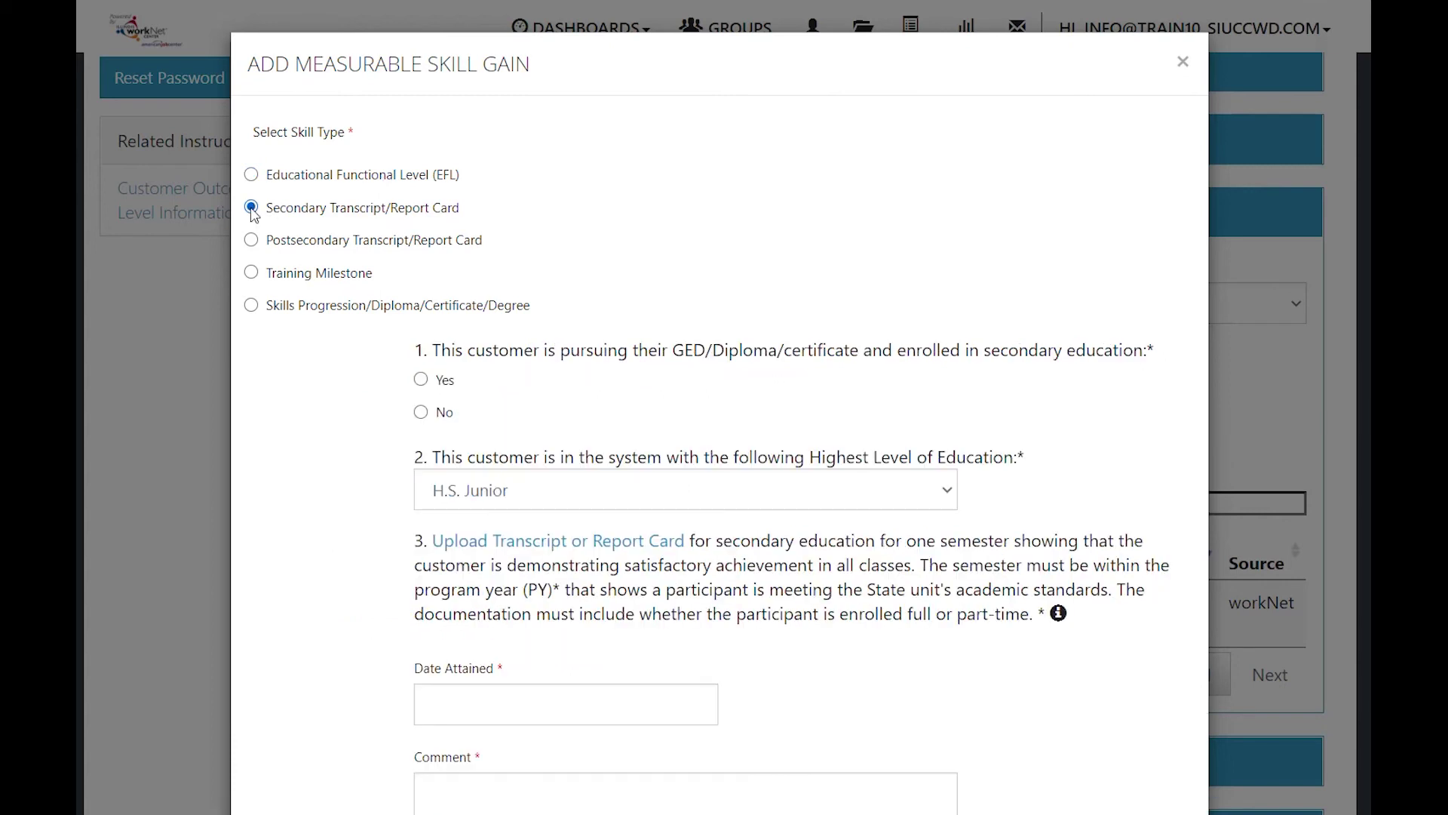
pyautogui.scroll(-3, 372, 413)
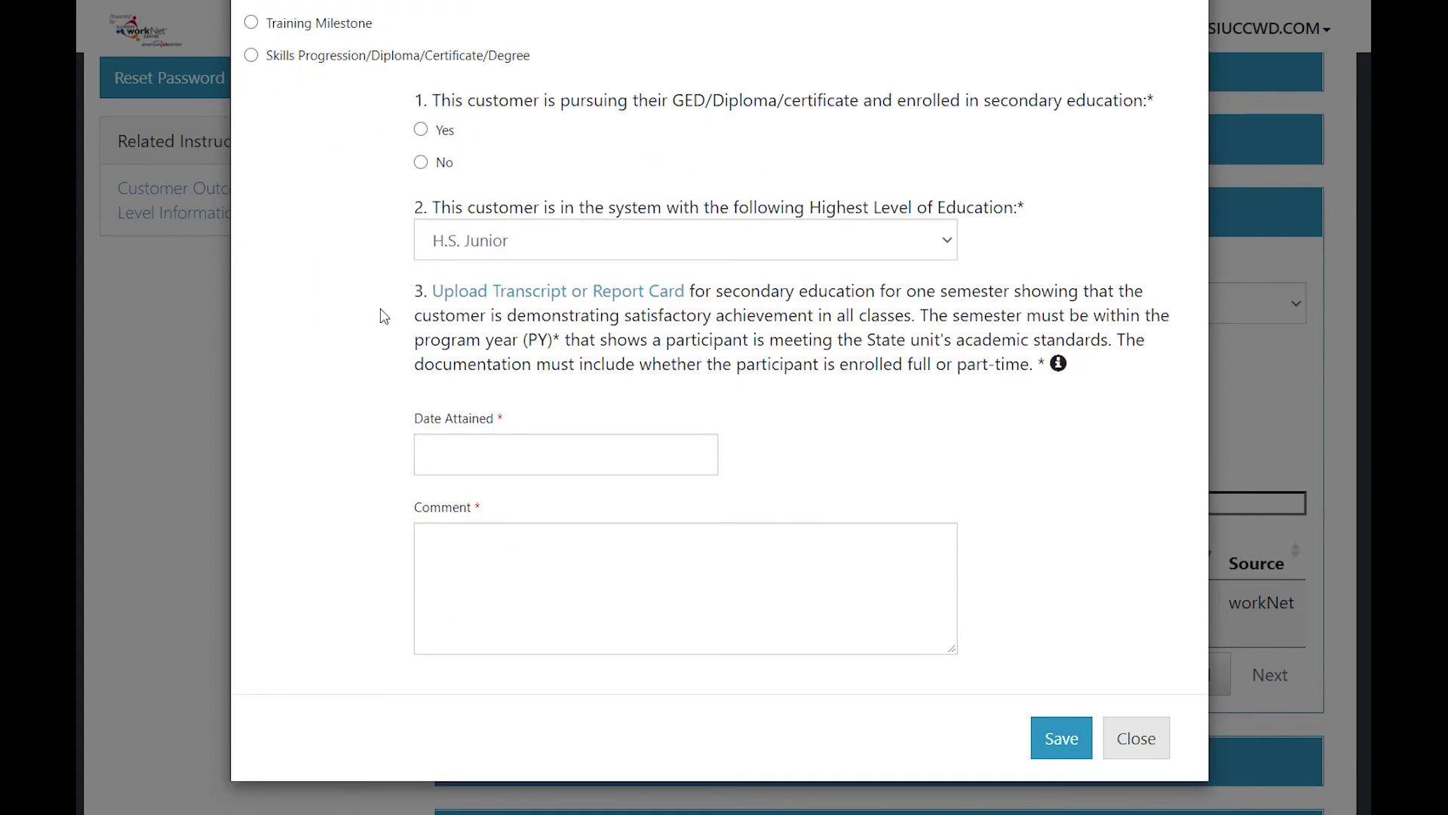
pyautogui.scroll(3, 384, 316)
pyautogui.click(251, 240)
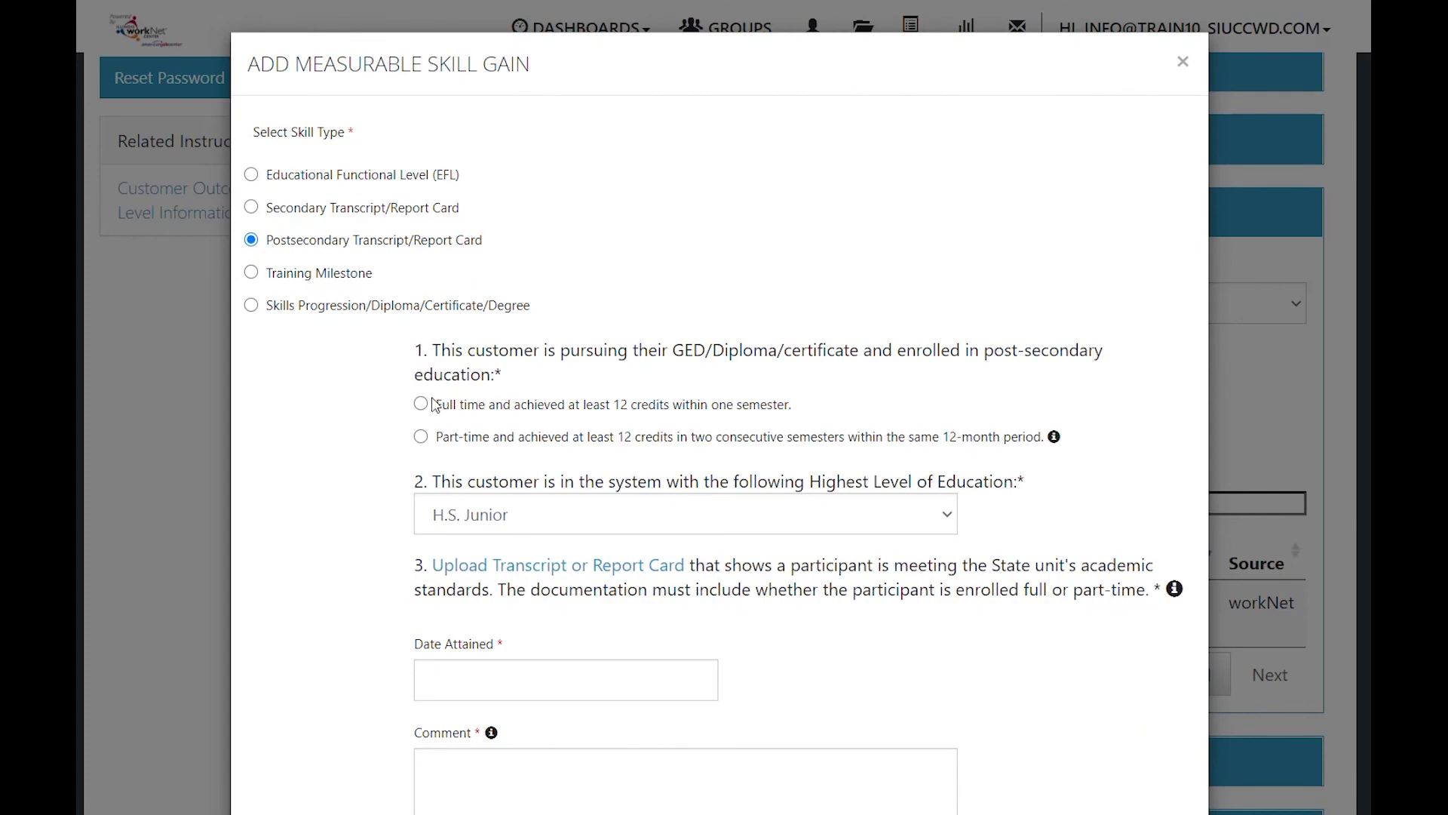
pyautogui.scroll(-3, 483, 528)
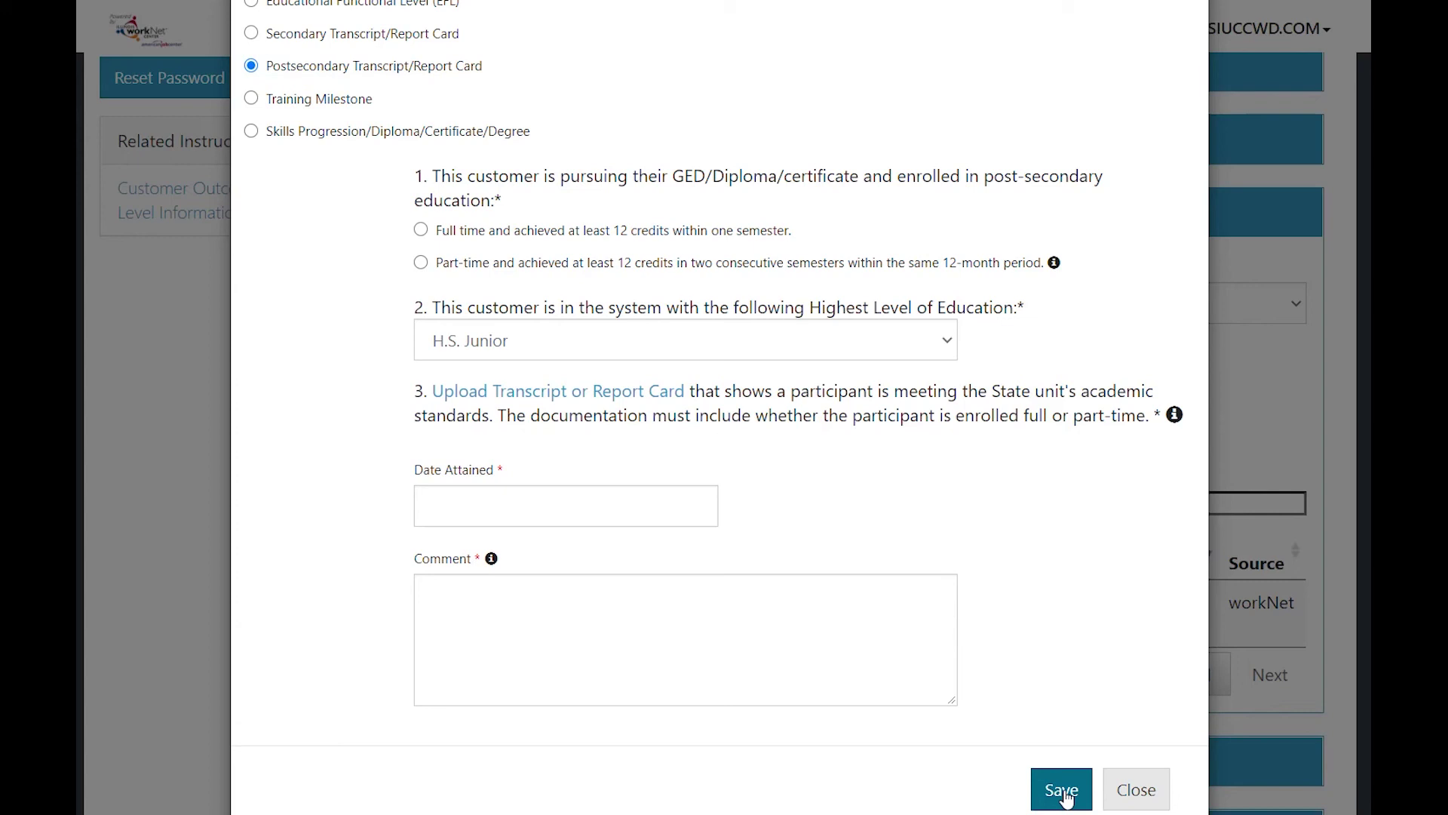
pyautogui.click(252, 99)
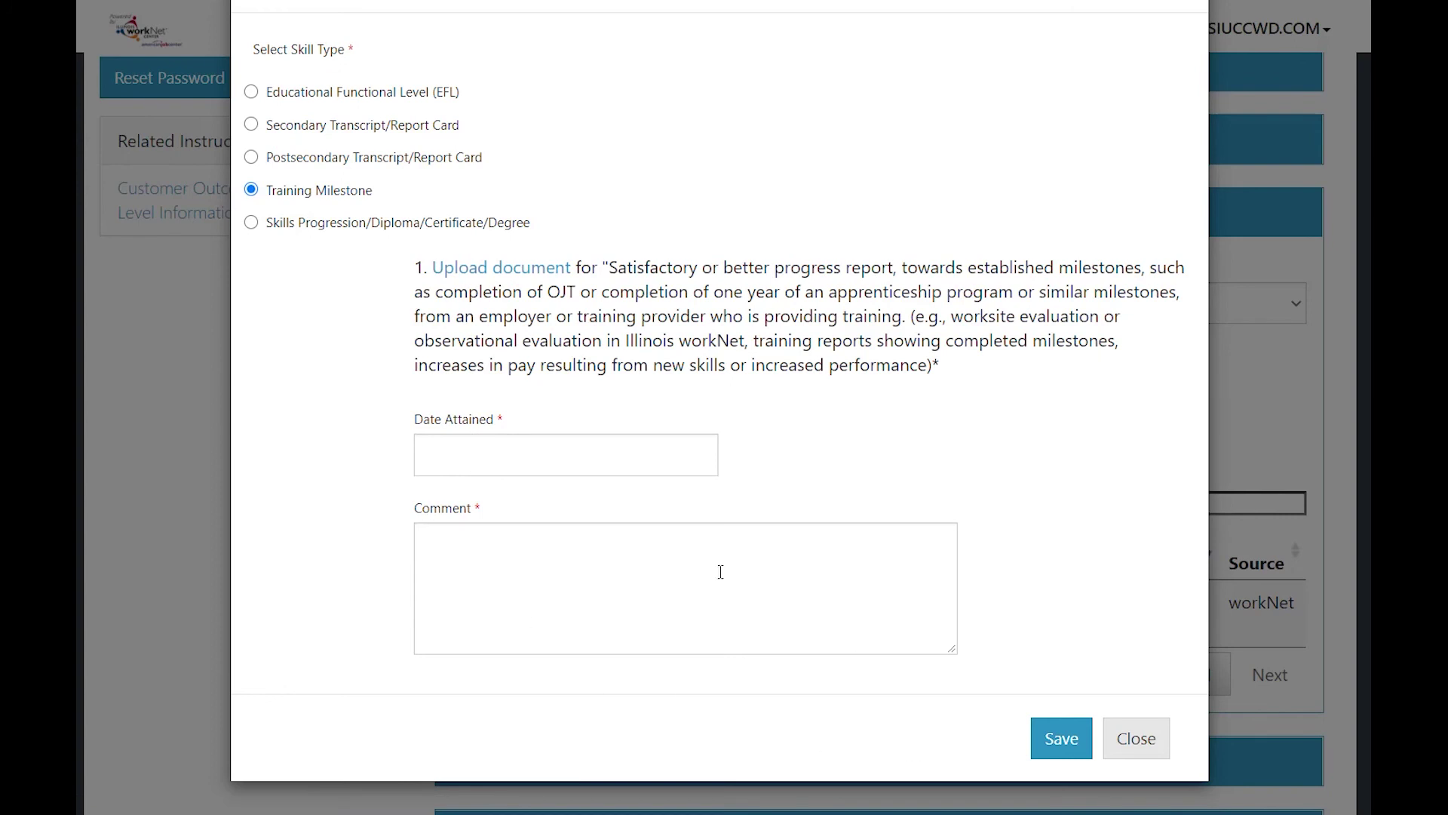
pyautogui.click(252, 224)
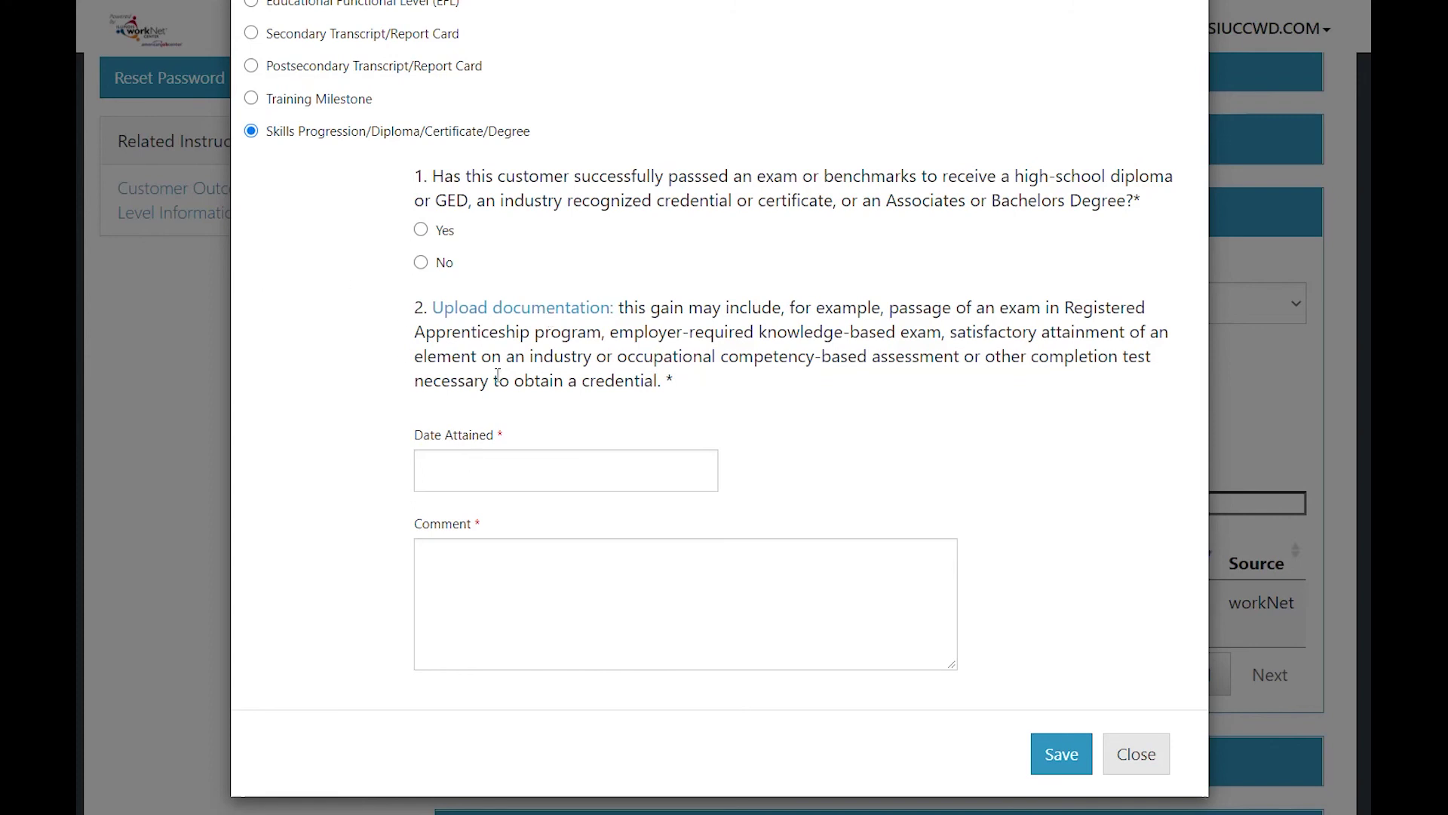
pyautogui.click(1127, 759)
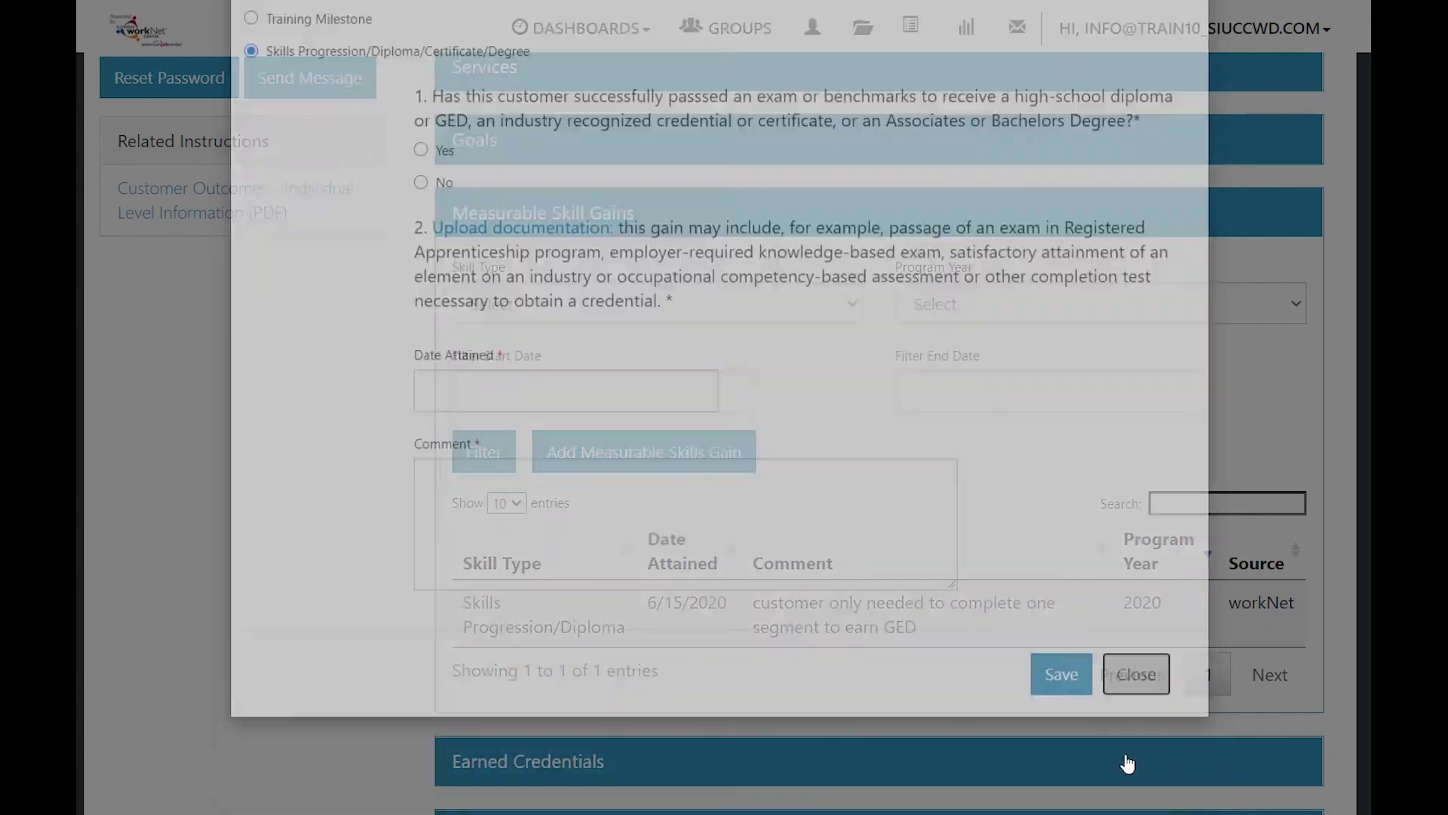
# - Add an AWS Tig welding credential from American Welding Society, dated 7/10/2020, with work experience Yes
pyautogui.click(535, 218)
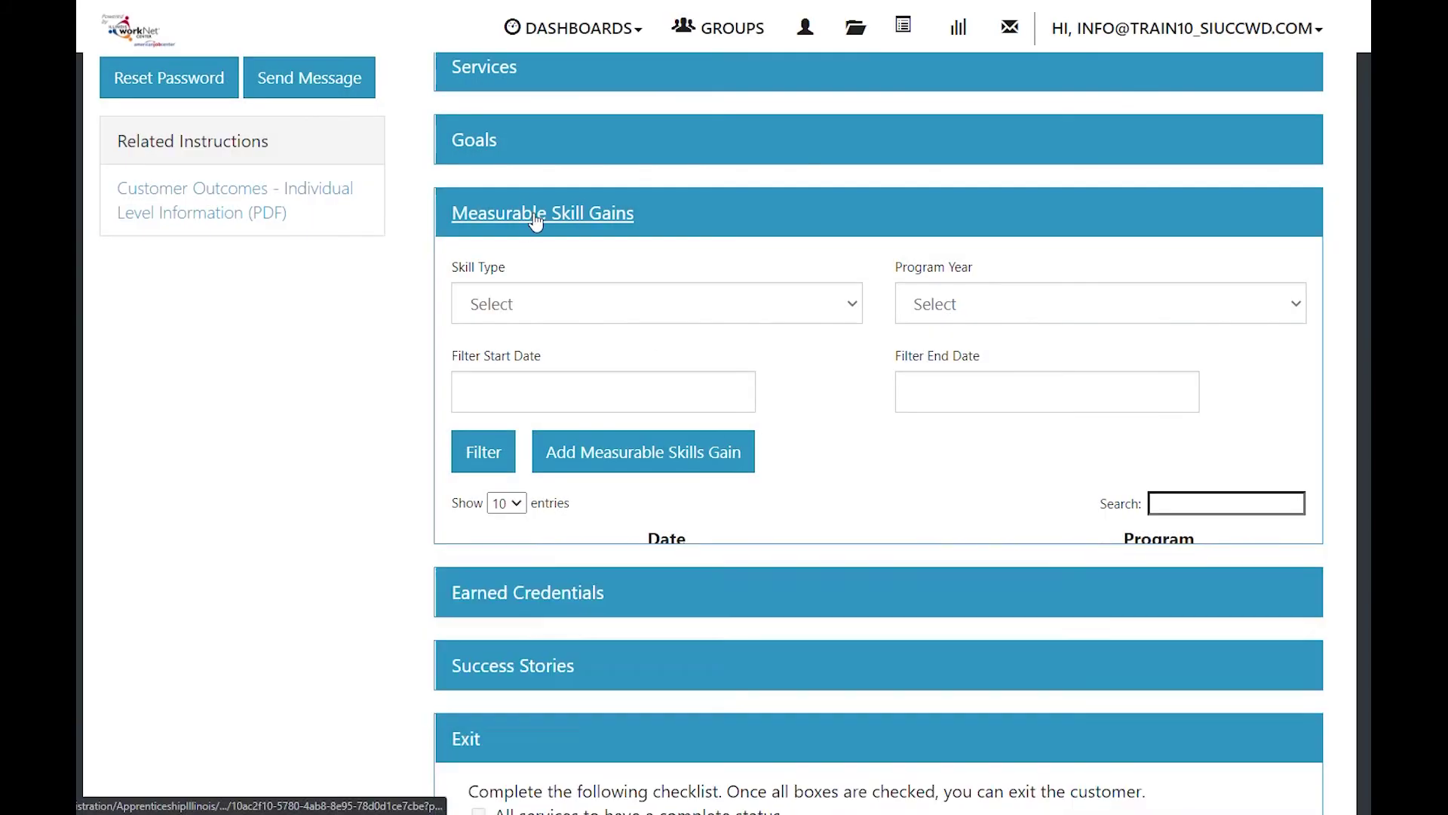
pyautogui.click(526, 298)
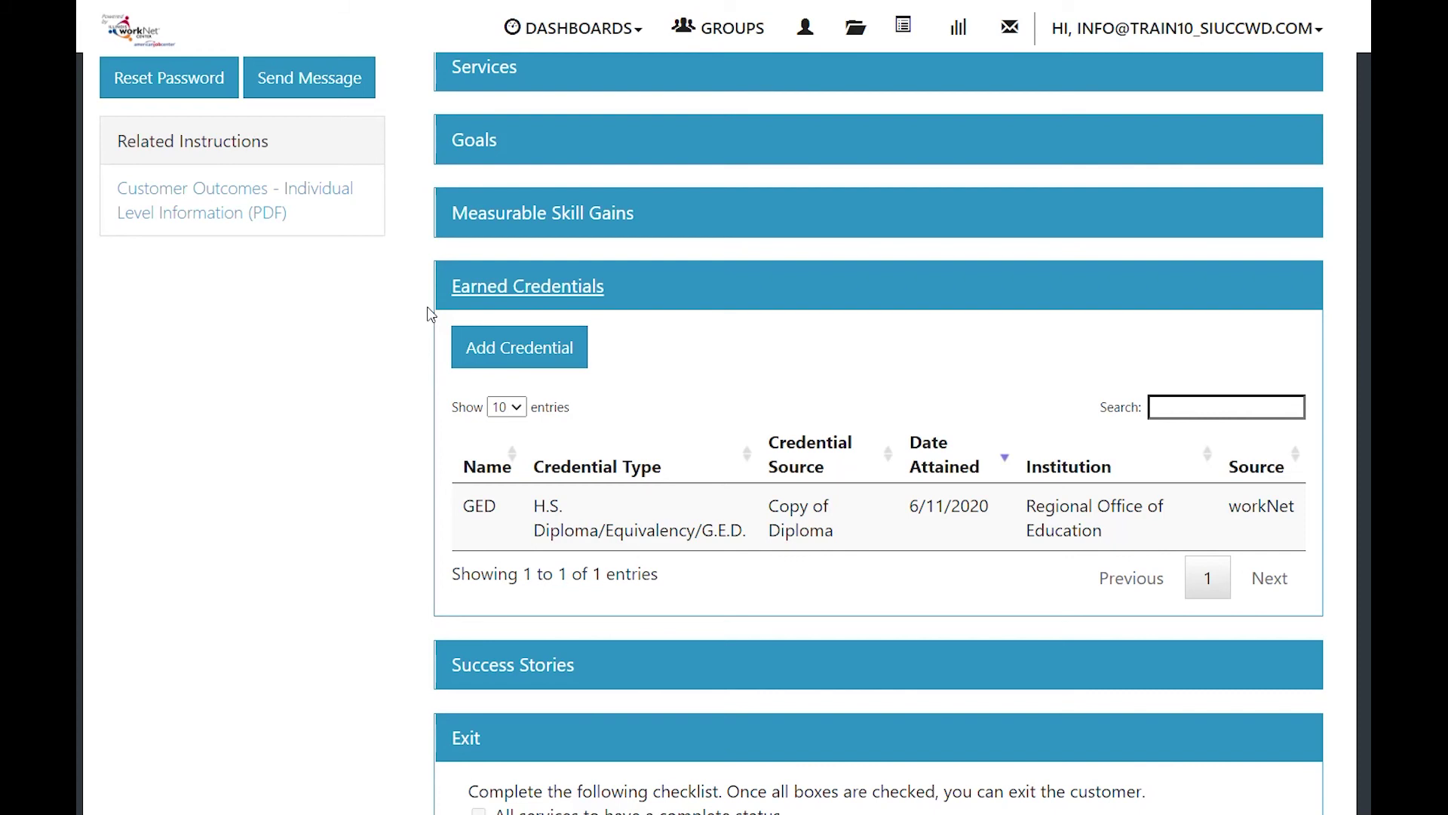
pyautogui.click(538, 356)
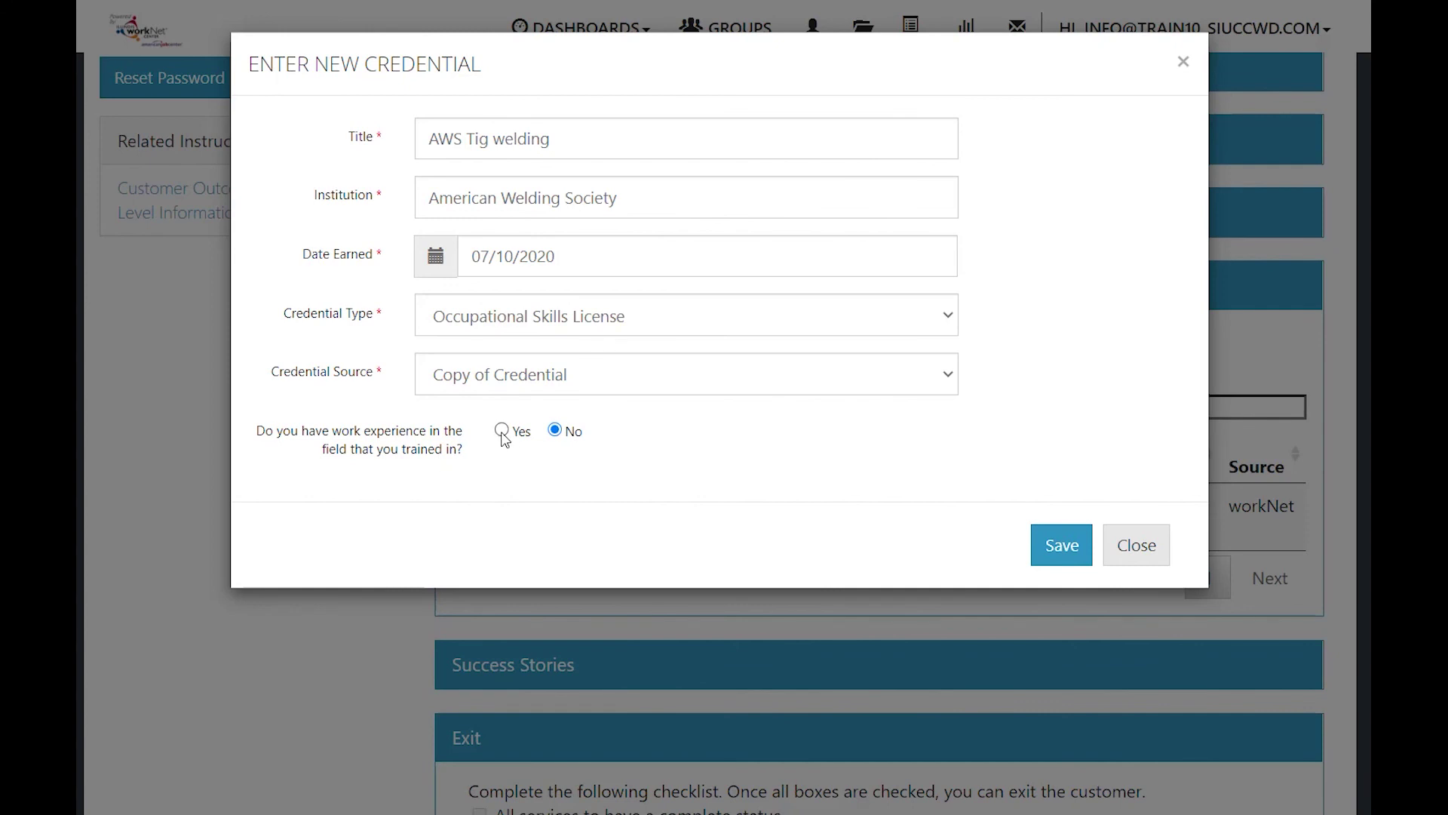
pyautogui.click(502, 435)
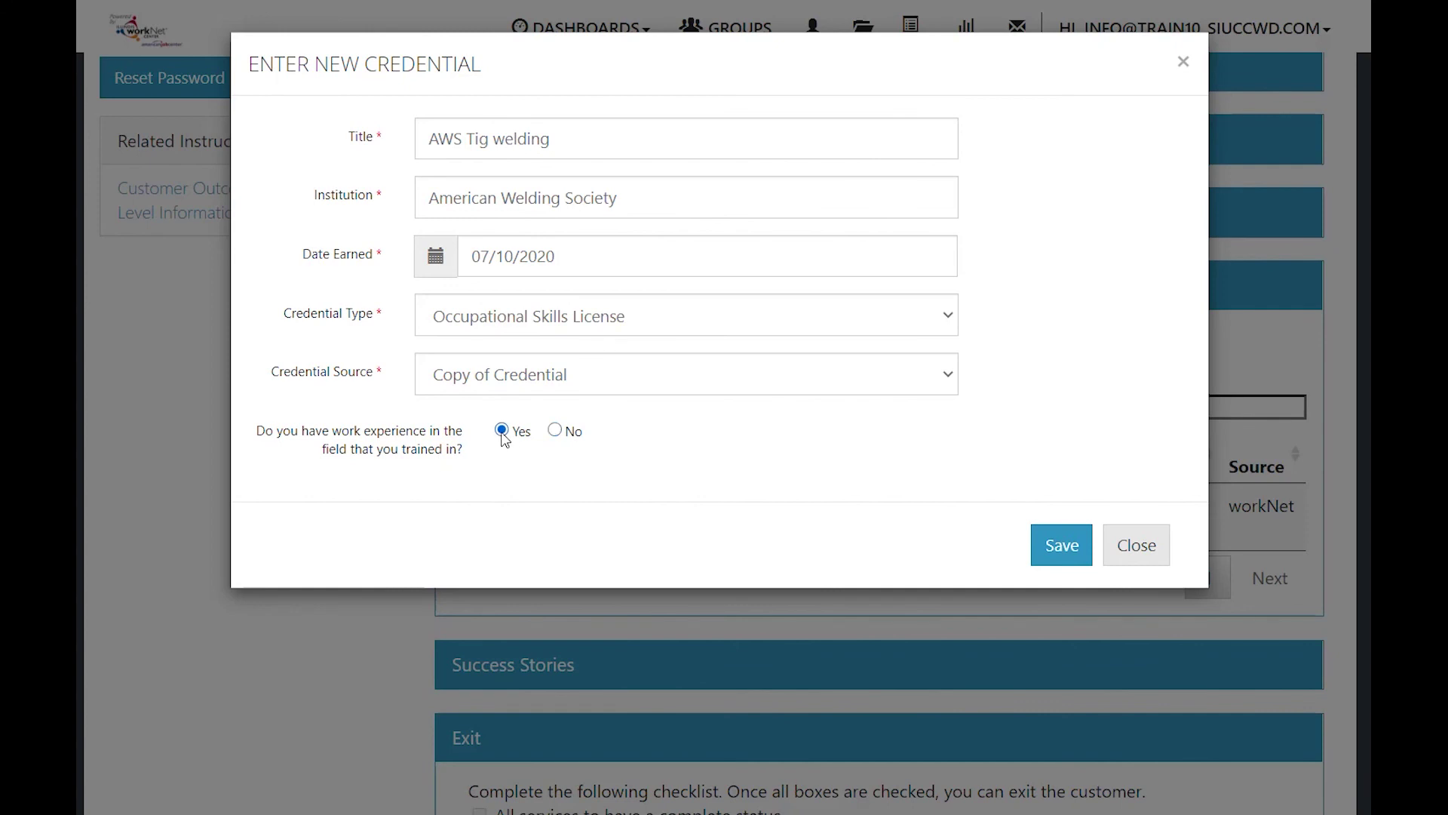
pyautogui.click(1065, 551)
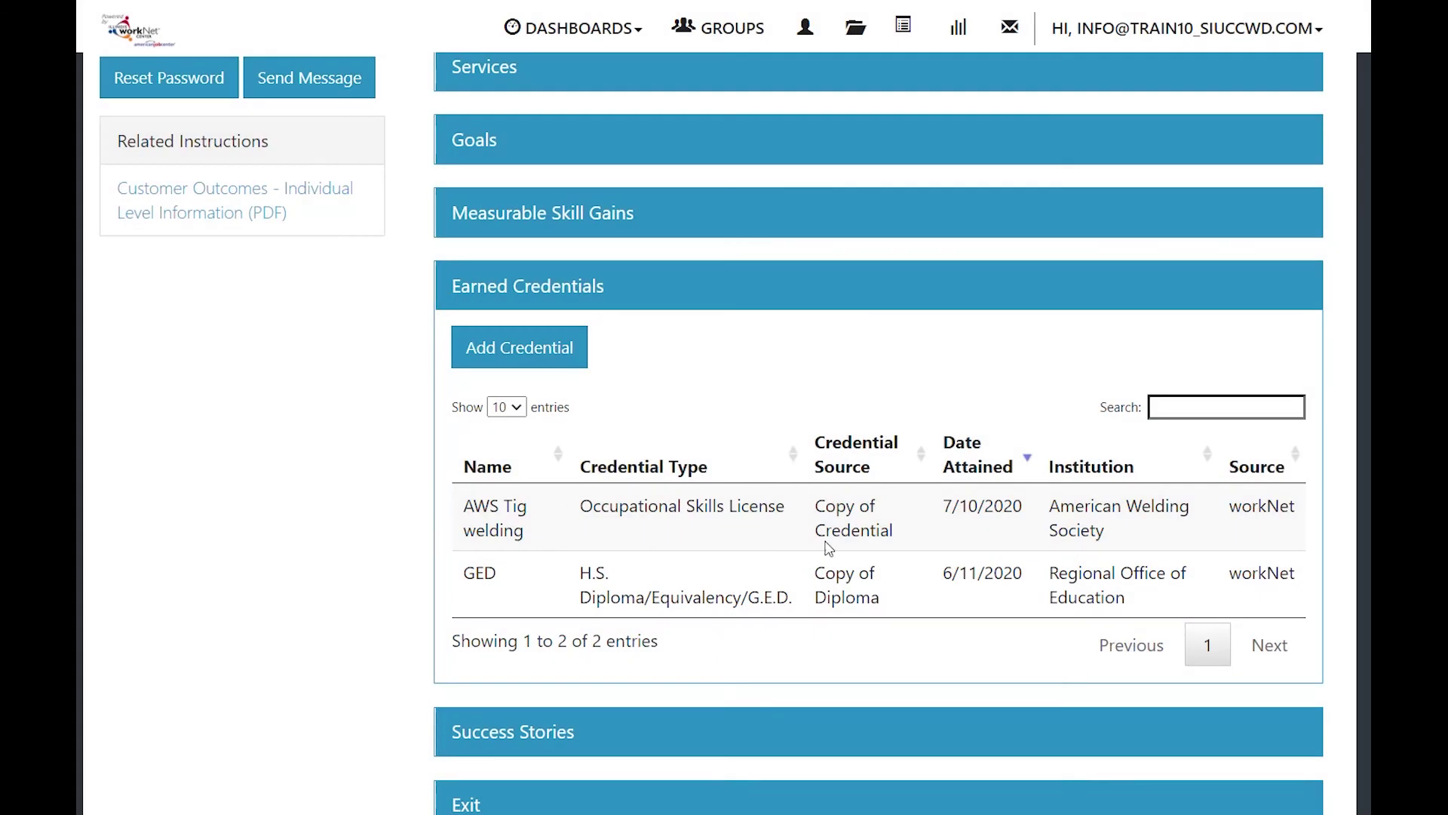
# - Expand Success Stories and start a new success story to read the Success Story Guide
pyautogui.click(513, 732)
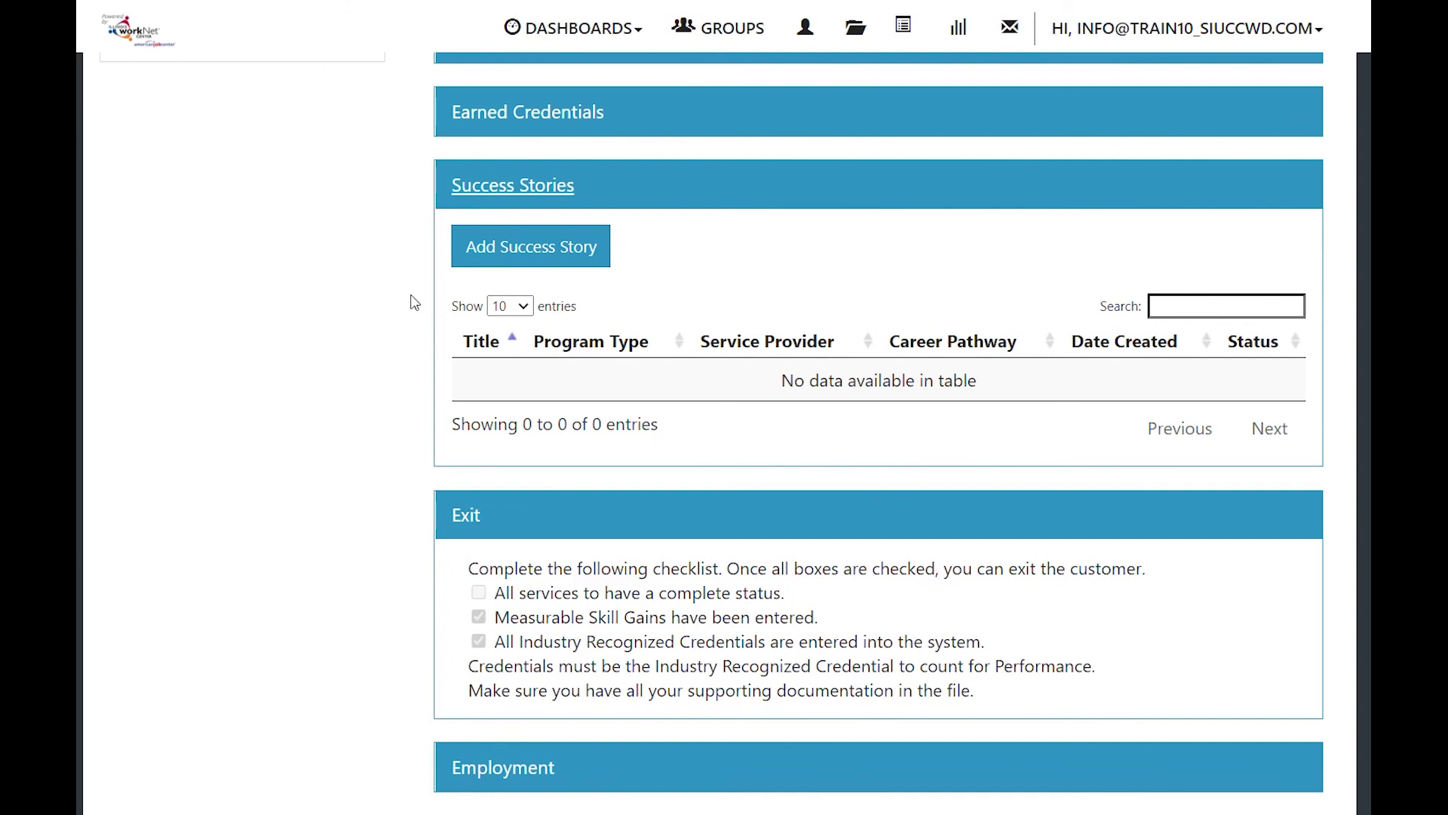
pyautogui.click(529, 250)
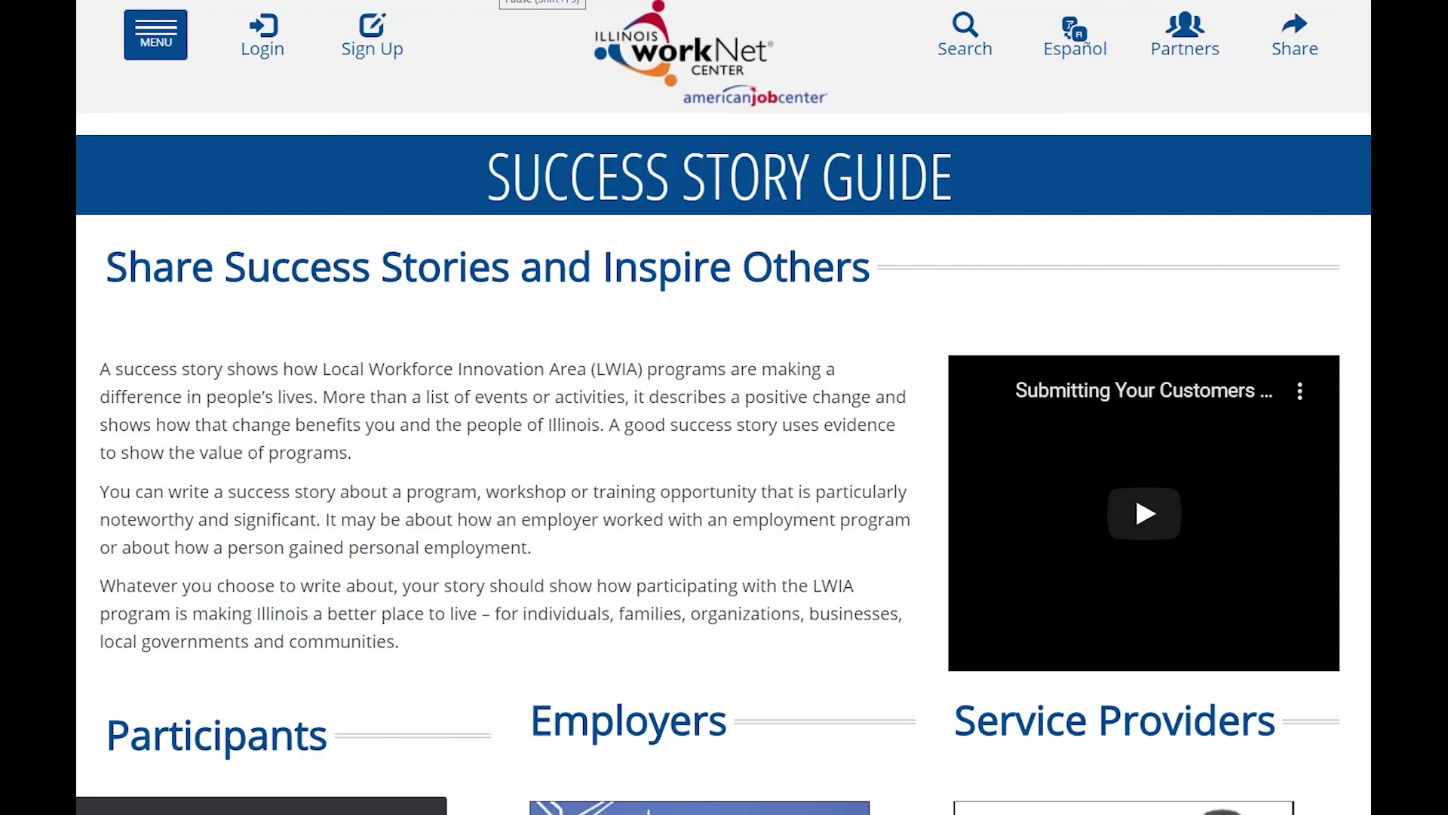
pyautogui.scroll(-5, 436, 446)
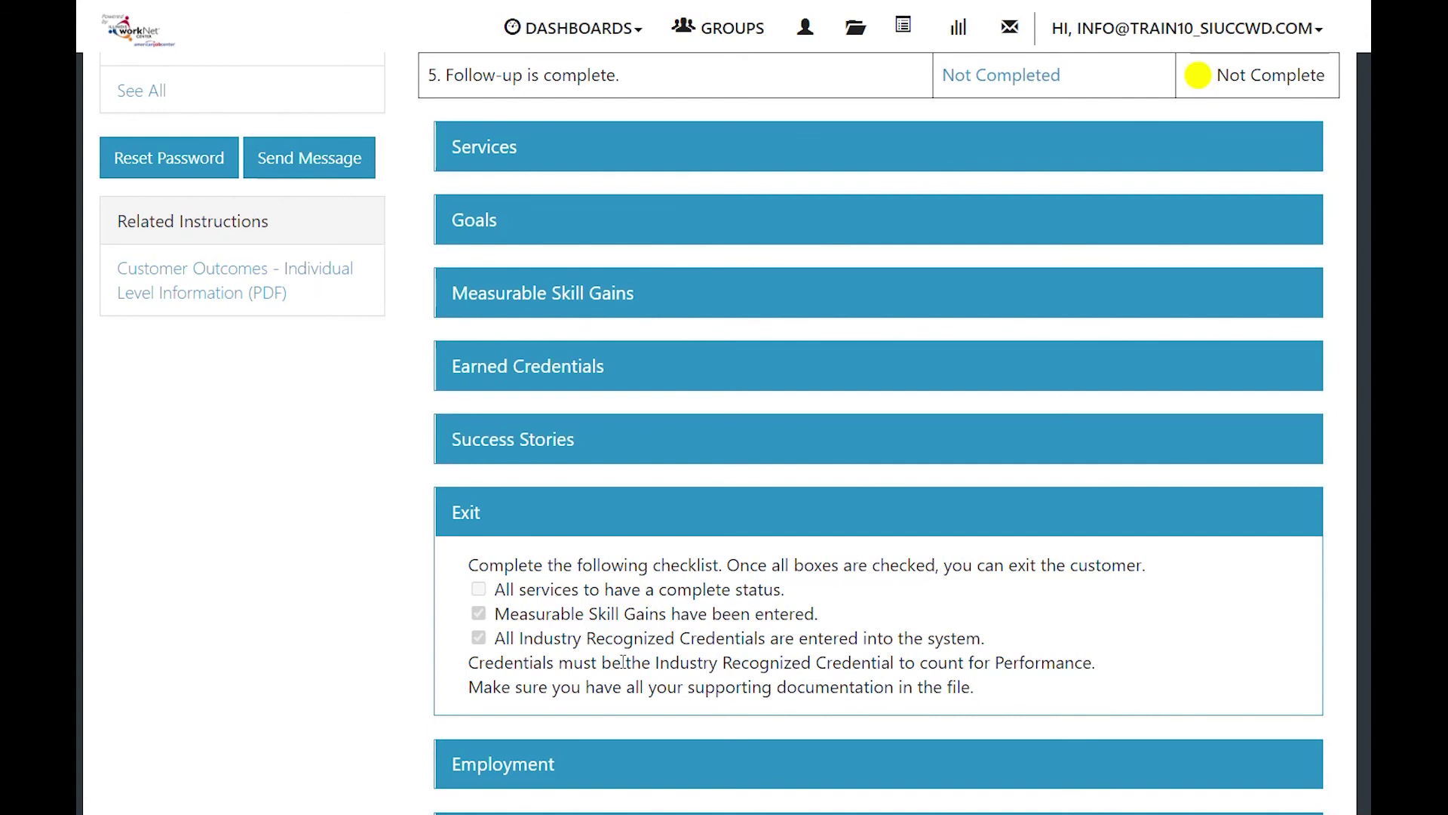
# - Collapse Exit, expand Employment, and open the Enter New Employment form to review its fields
pyautogui.click(488, 518)
pyautogui.click(521, 599)
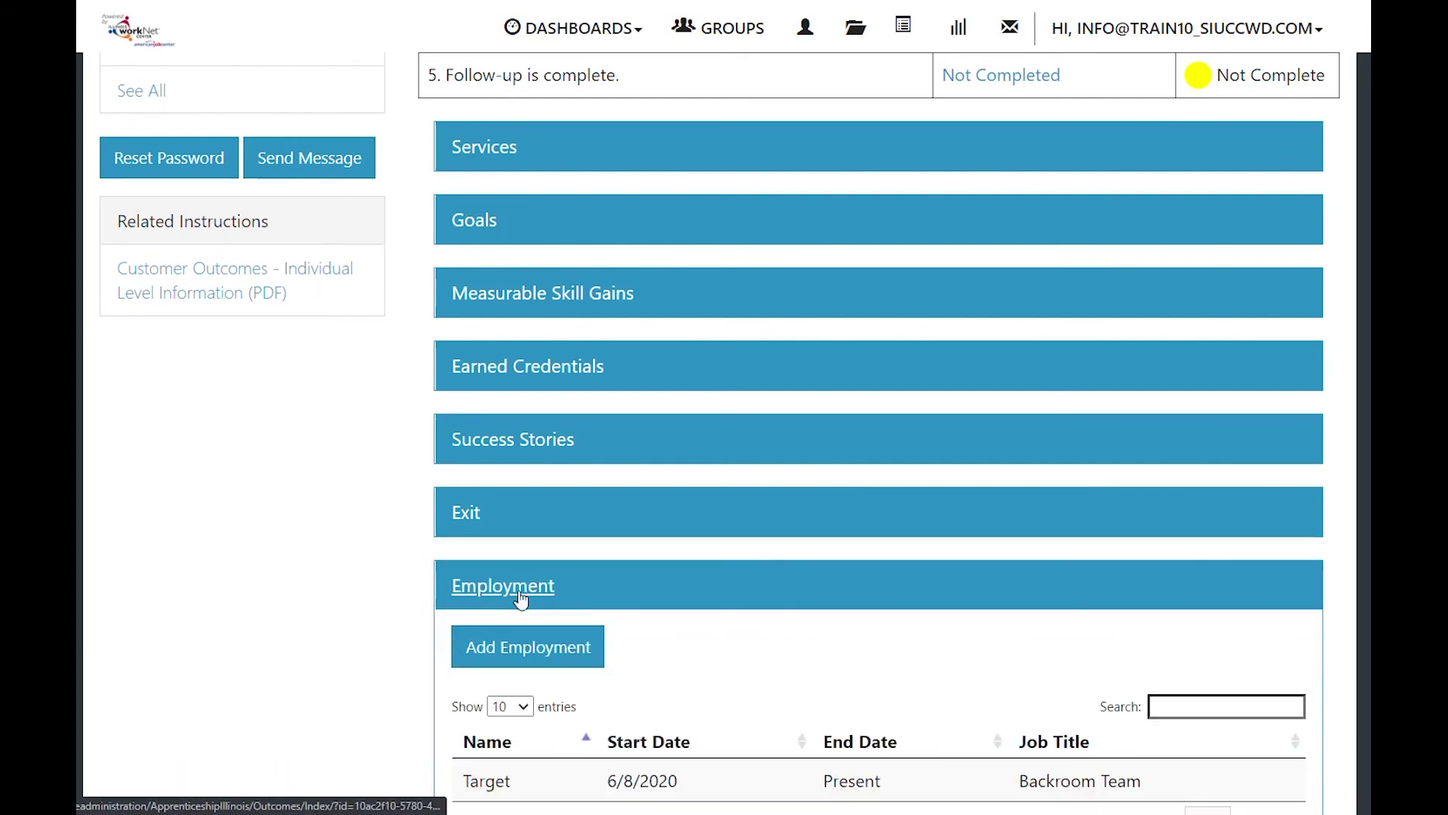
pyautogui.scroll(-3, 405, 603)
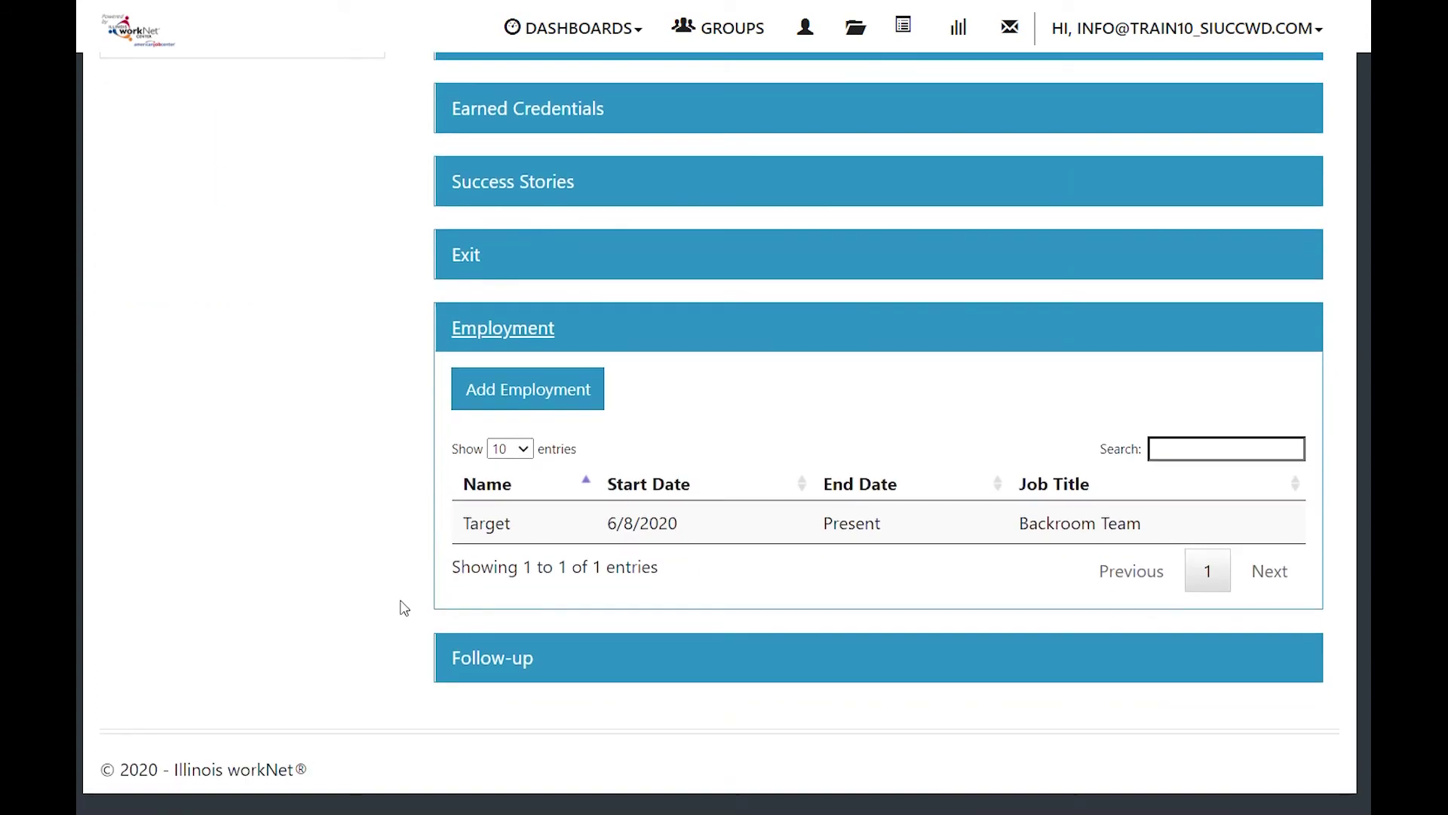
pyautogui.click(579, 399)
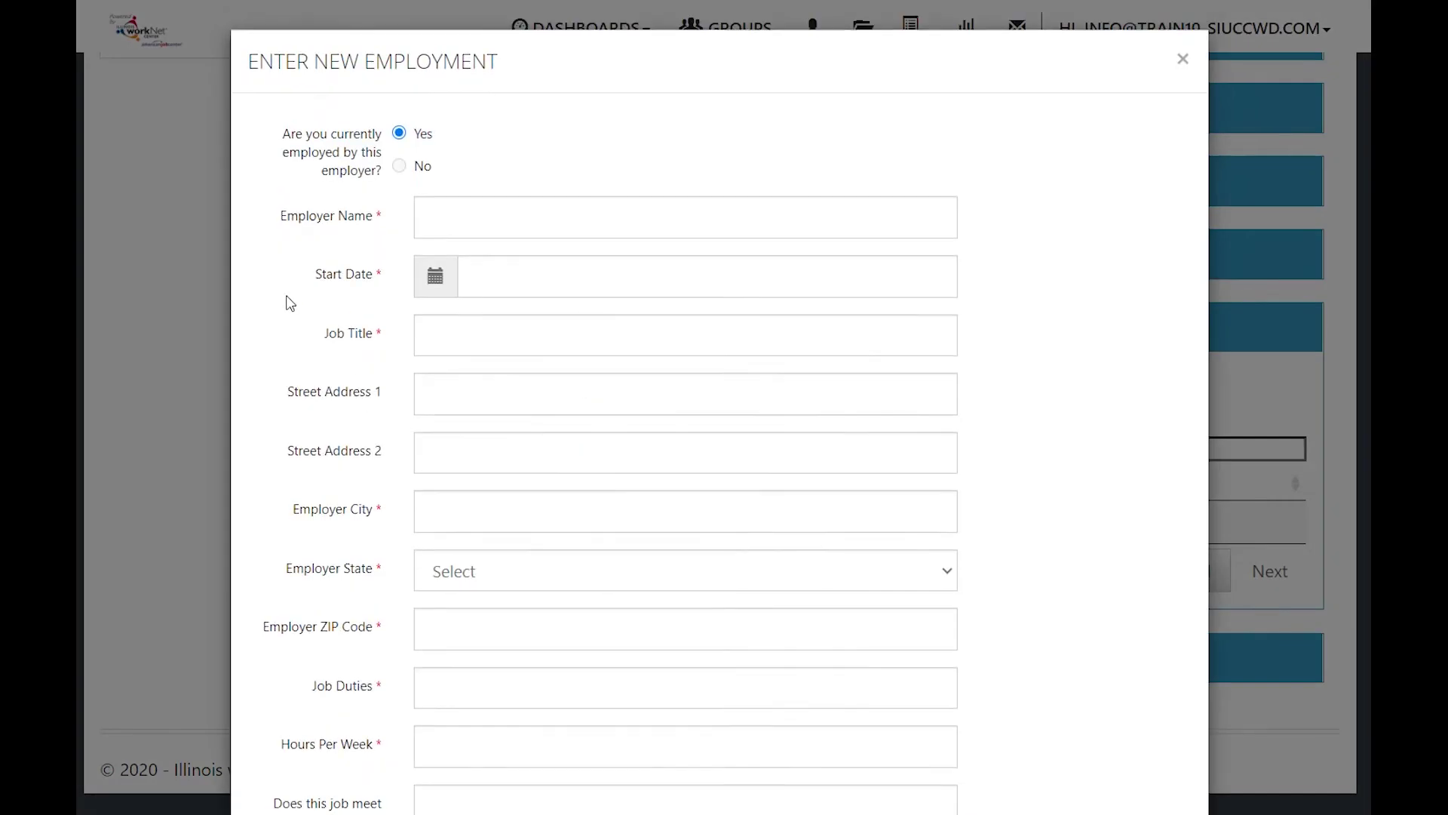
pyautogui.scroll(-1, 287, 301)
pyautogui.scroll(-2, 287, 302)
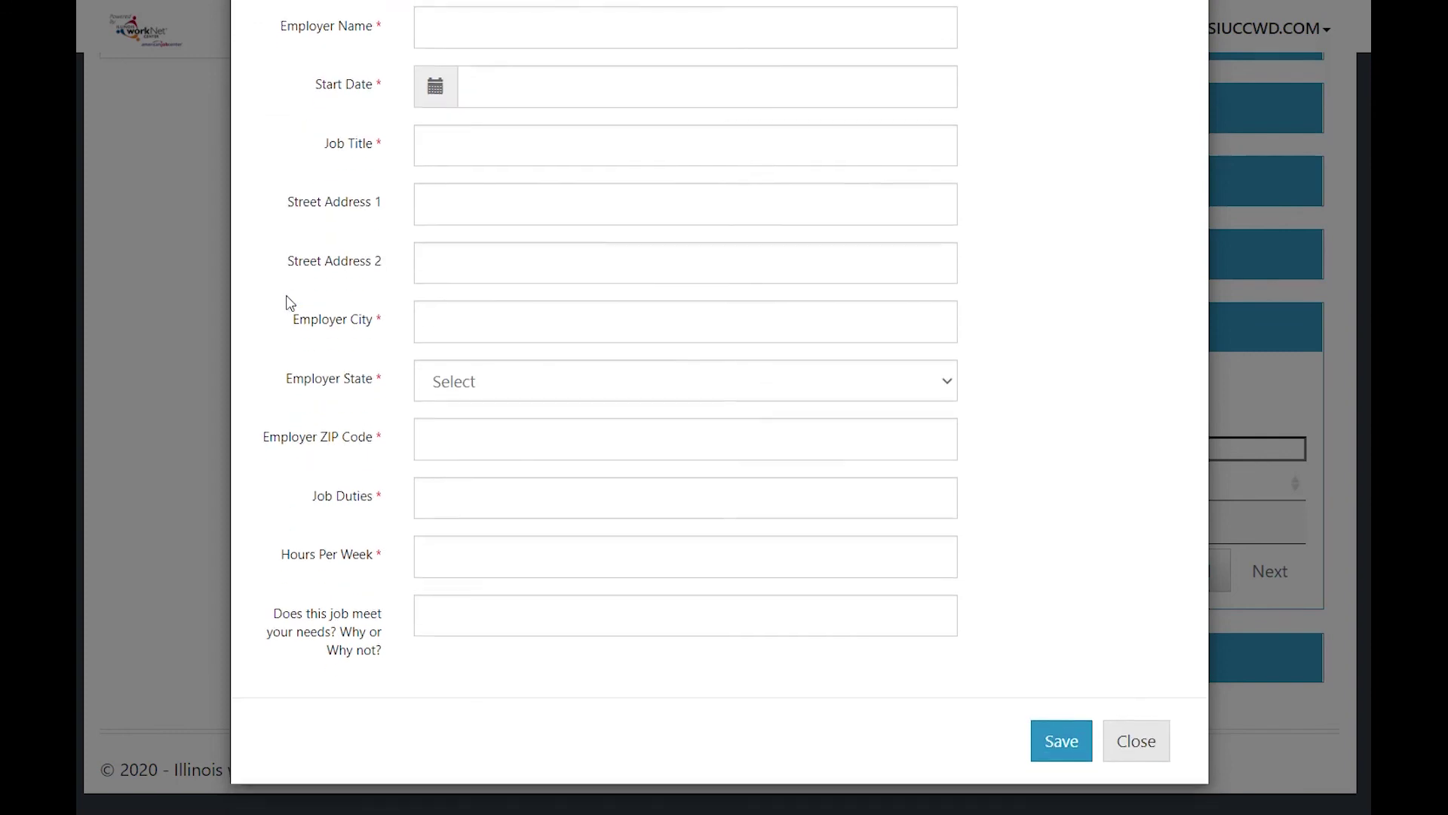